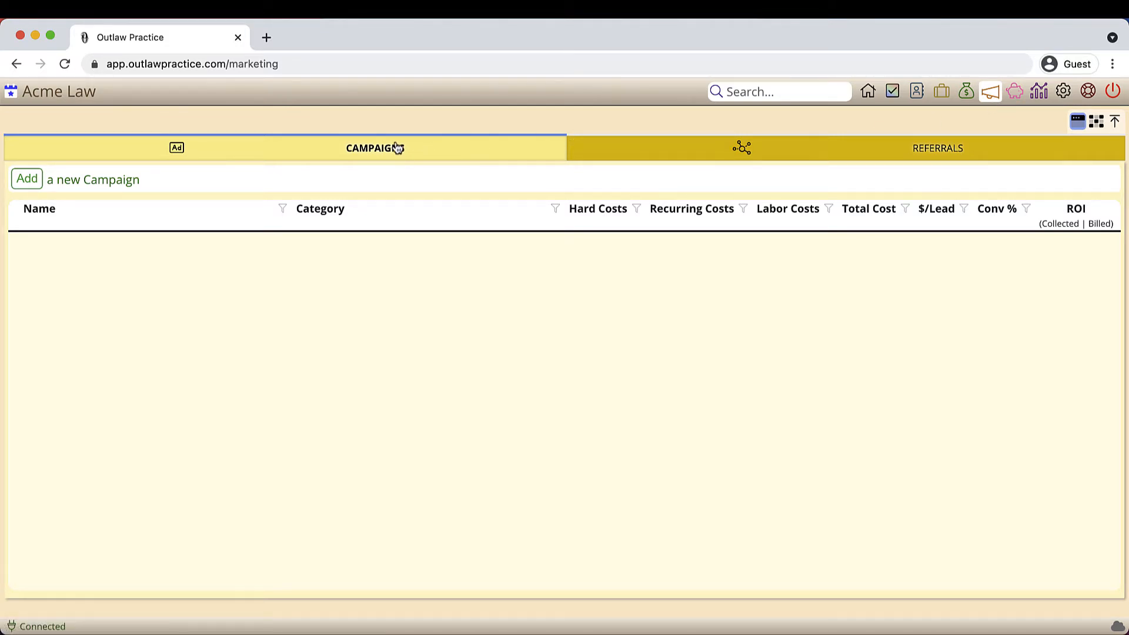
Step: Start a new marketing campaign and set its category to Website
click(28, 179)
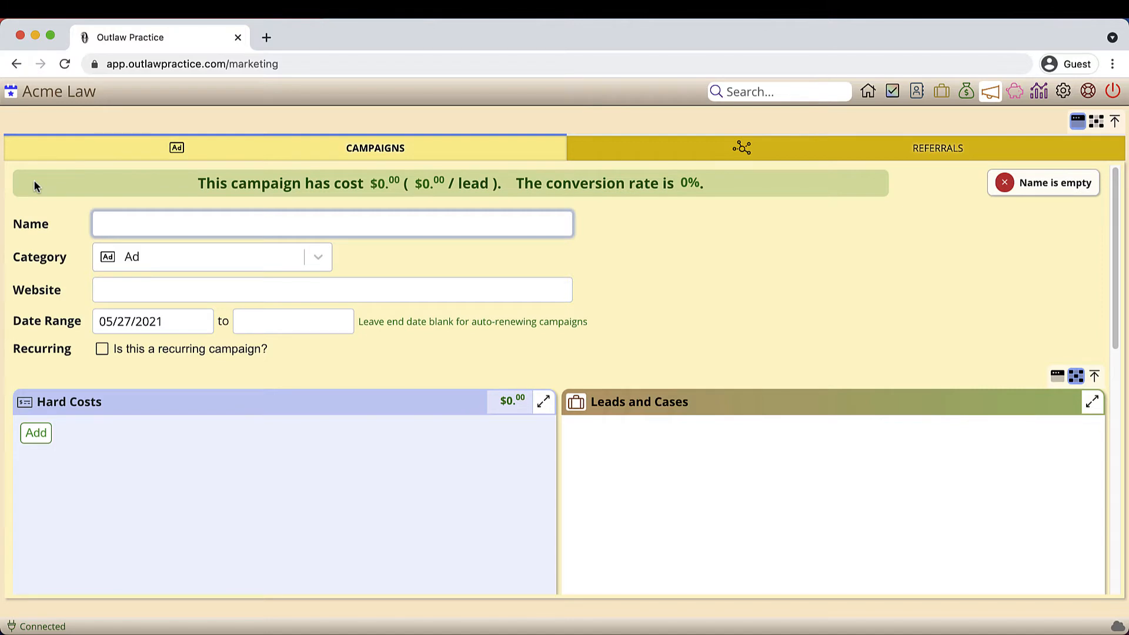
click(225, 262)
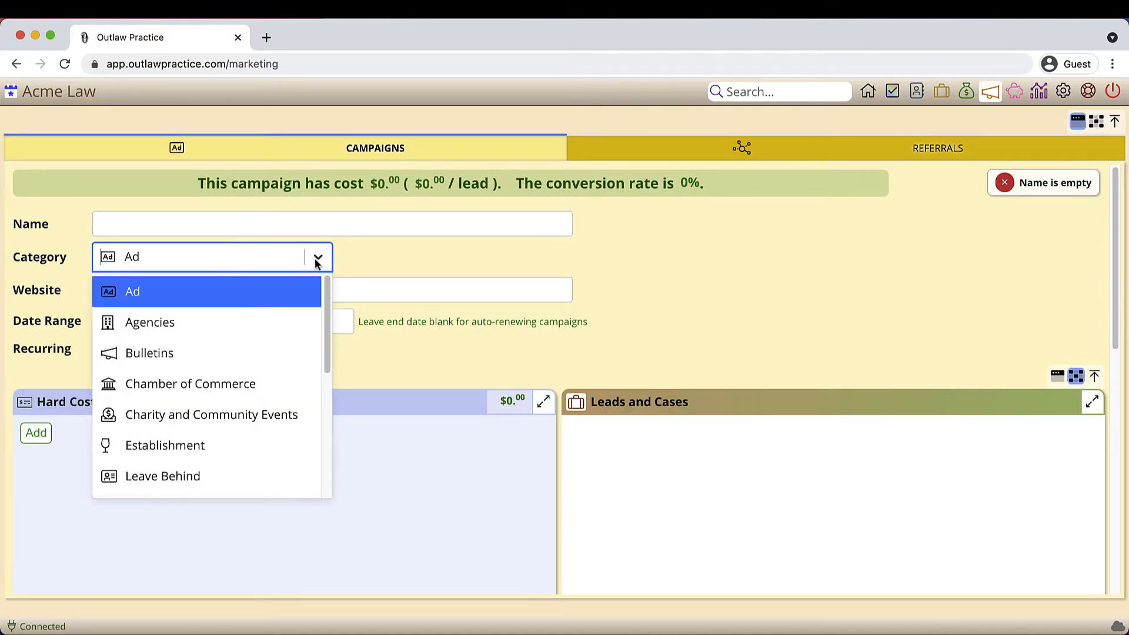
mouse_move(328, 294)
mouse_down()
mouse_move(333, 435)
mouse_move(333, 280)
mouse_up()
drag(327, 301, 333, 366)
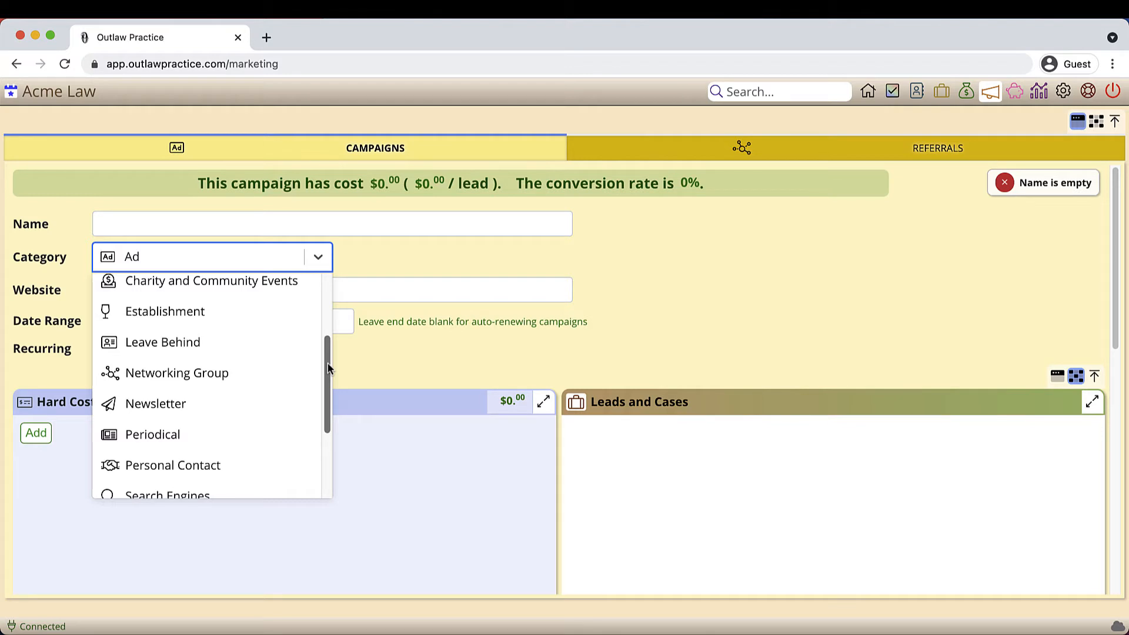
drag(328, 364, 328, 393)
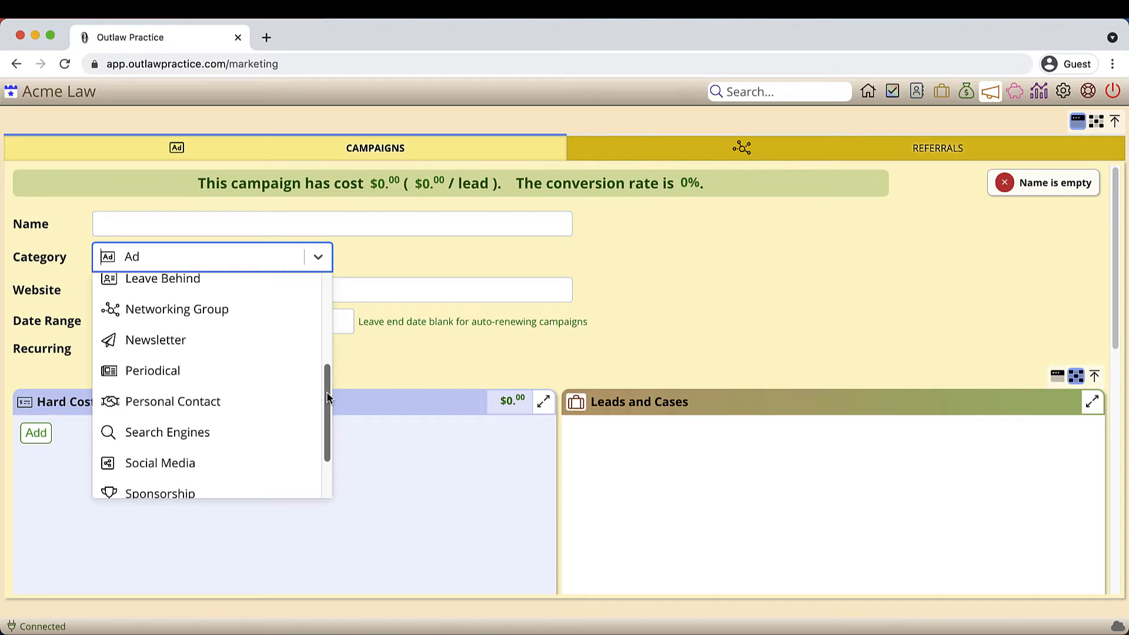
drag(328, 398, 328, 441)
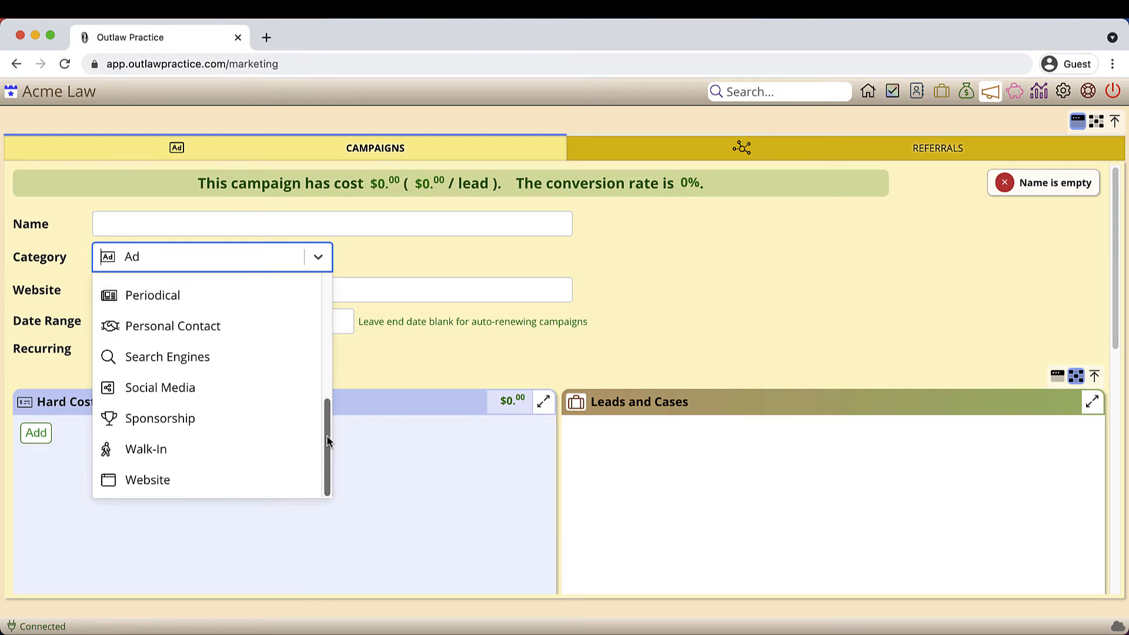
click(269, 481)
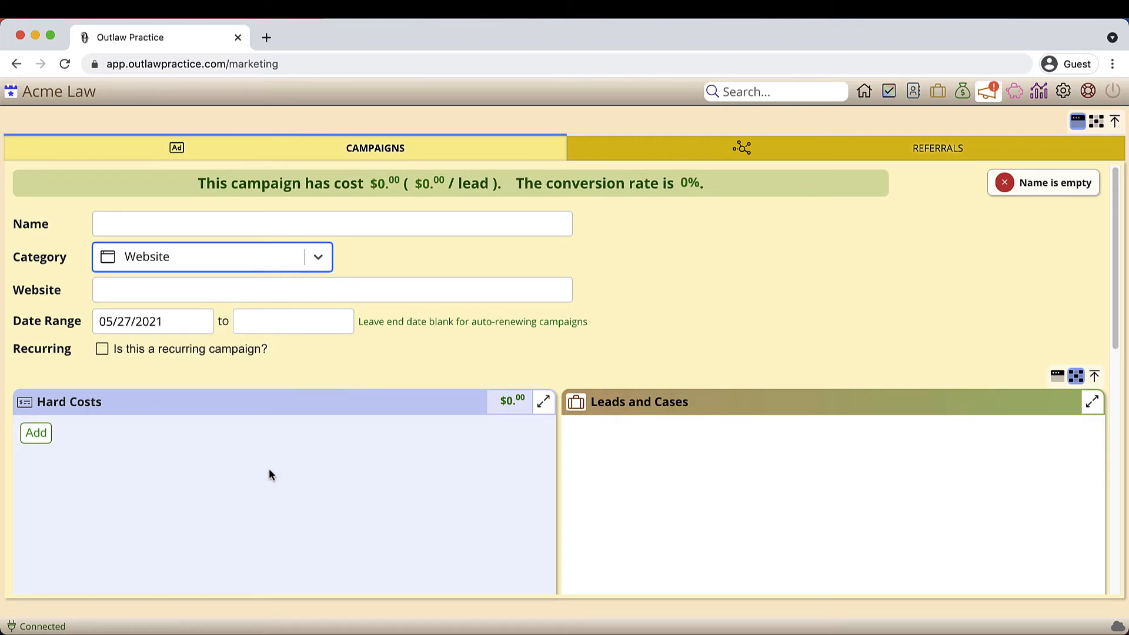
Step: Name the campaign Website and enter the law firm's web address in its website field
click(252, 225)
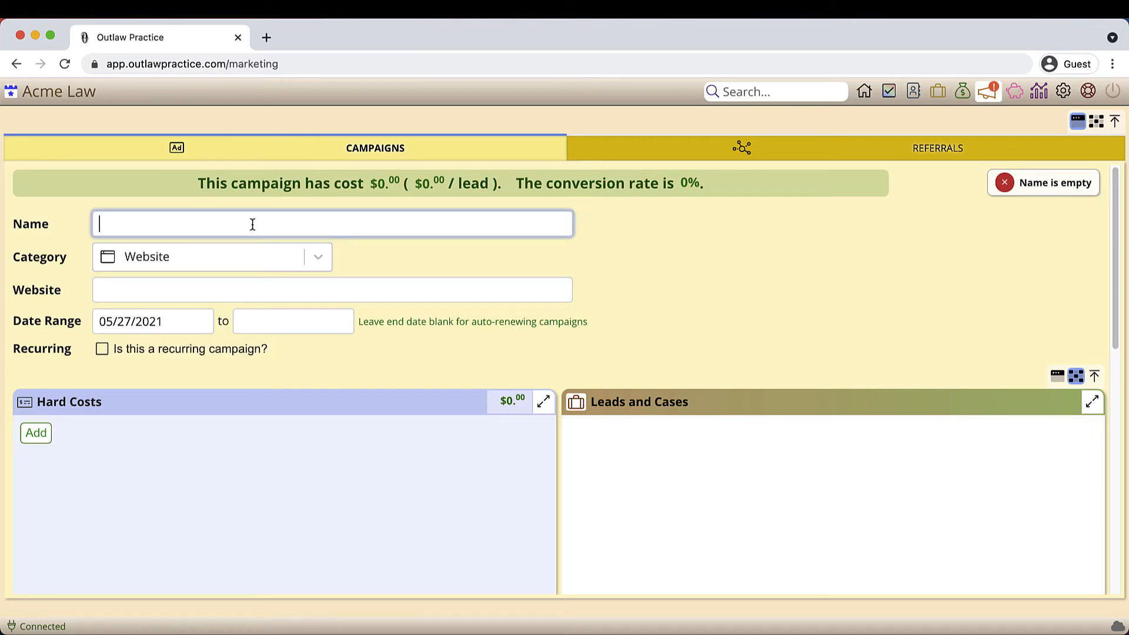
text(Website)
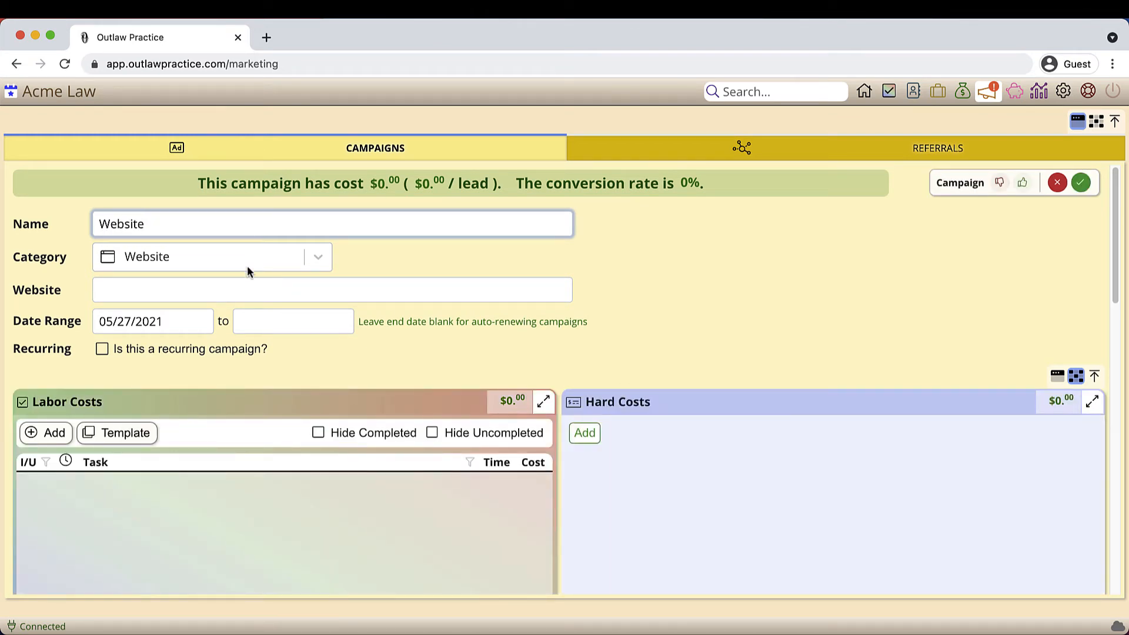
click(264, 290)
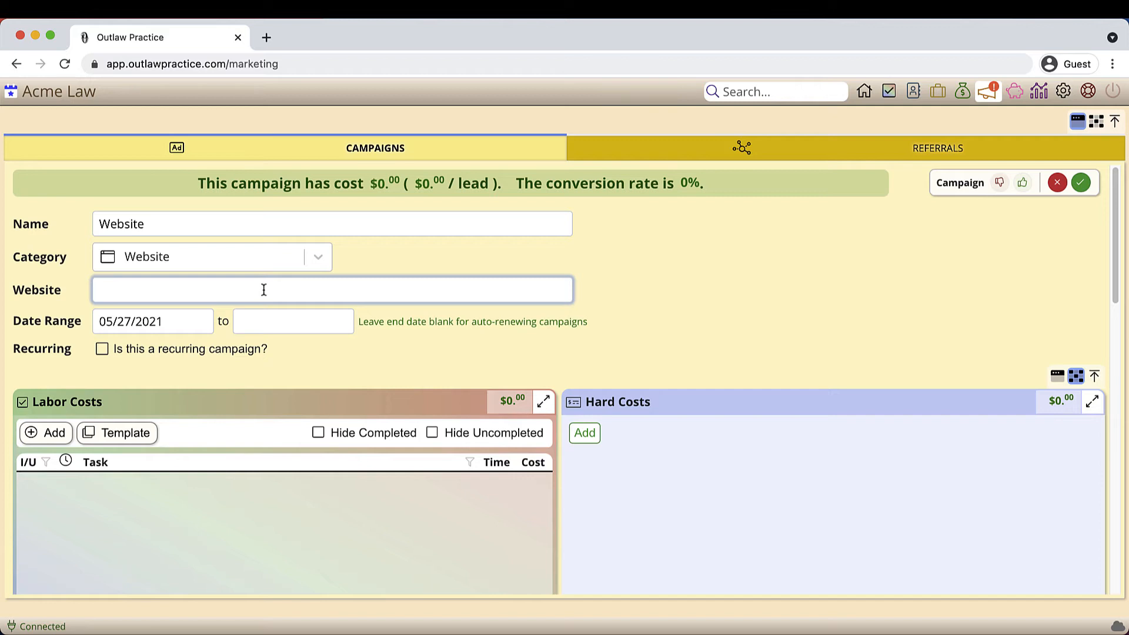
text(www.jessicatailorlaw.com)
click(185, 321)
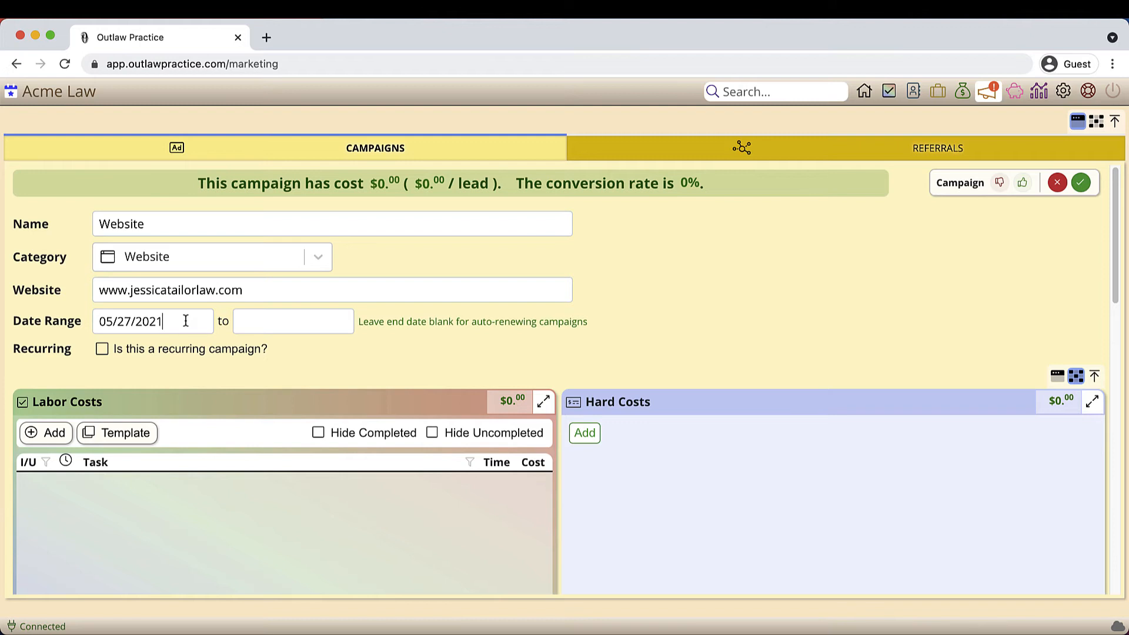
Step: Make the campaign recurring with the same cost of $10 every month
click(154, 352)
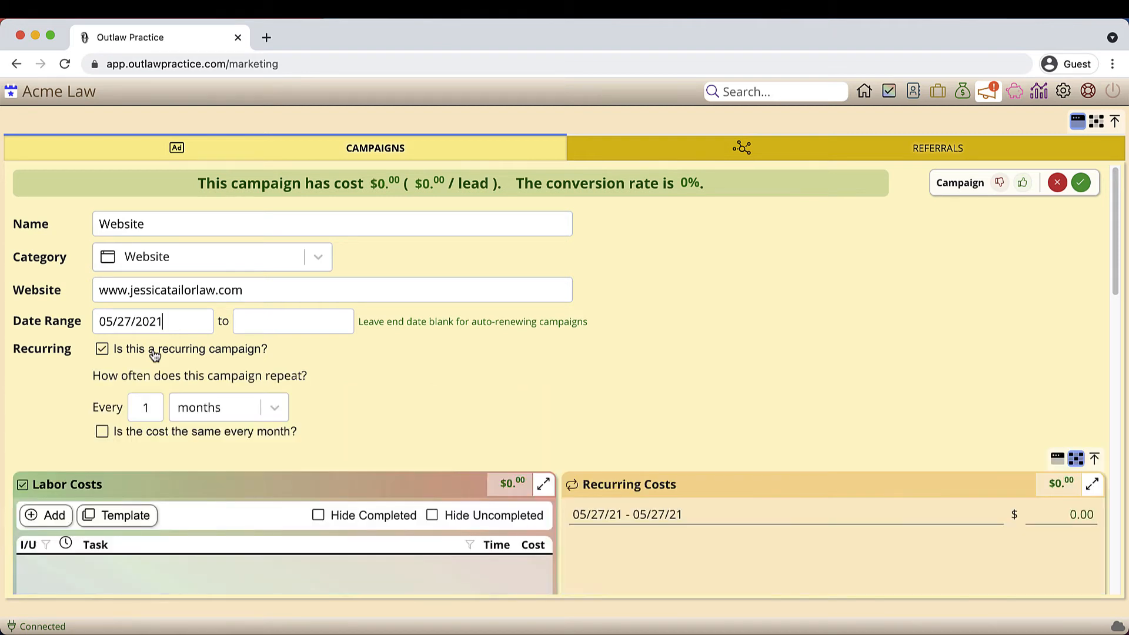
click(160, 433)
click(164, 454)
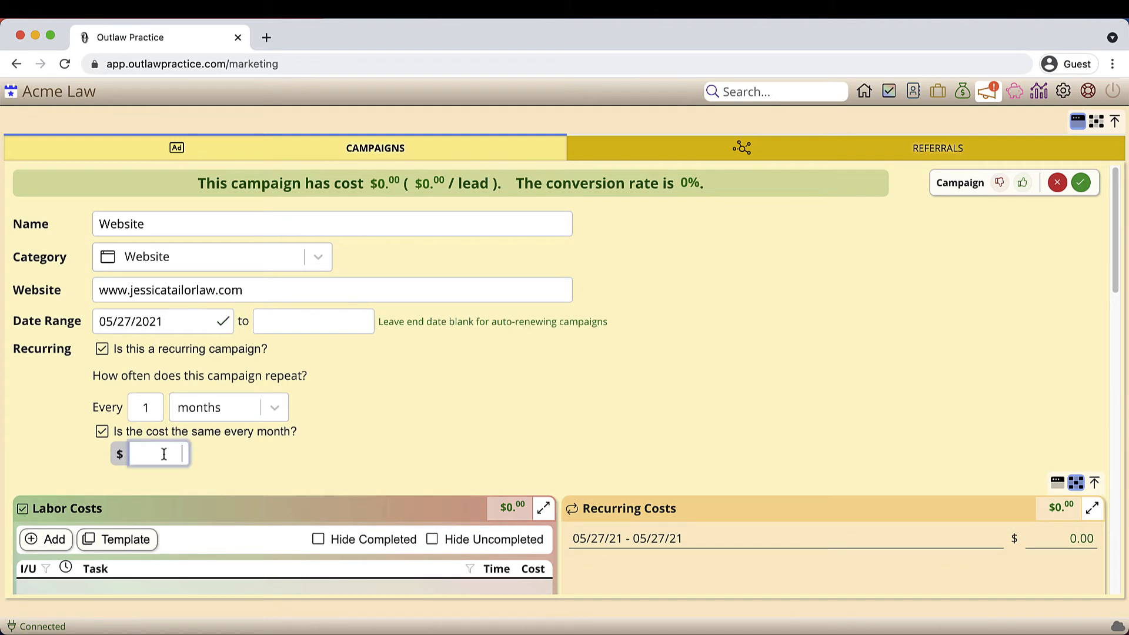
text(10)
click(270, 453)
scroll(587, 412, down, 3)
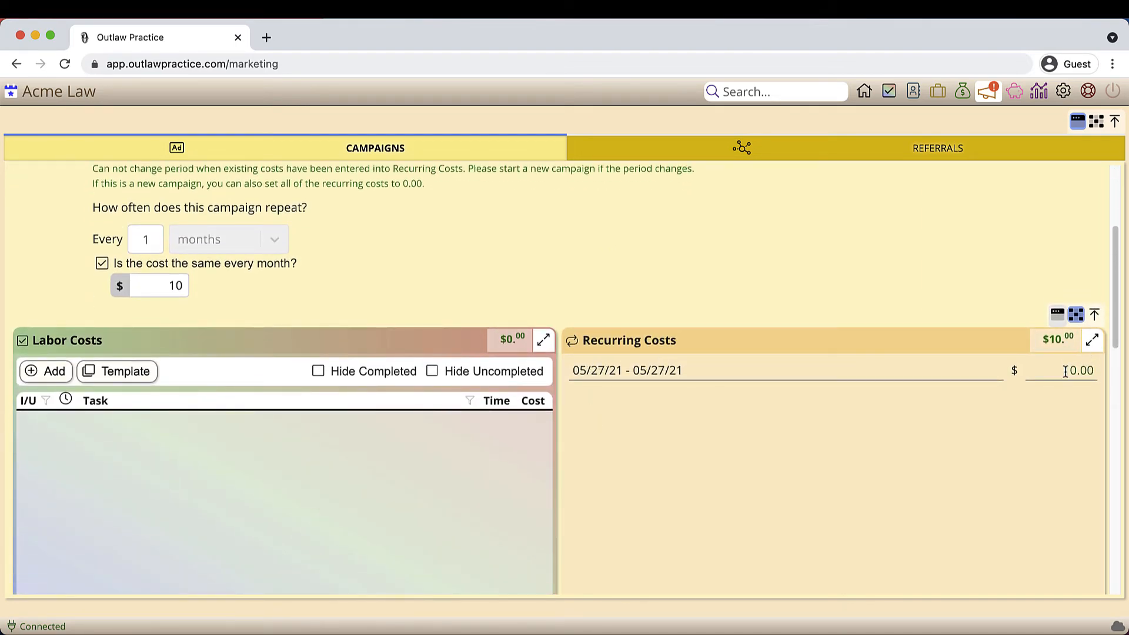
scroll(517, 353, up, 3)
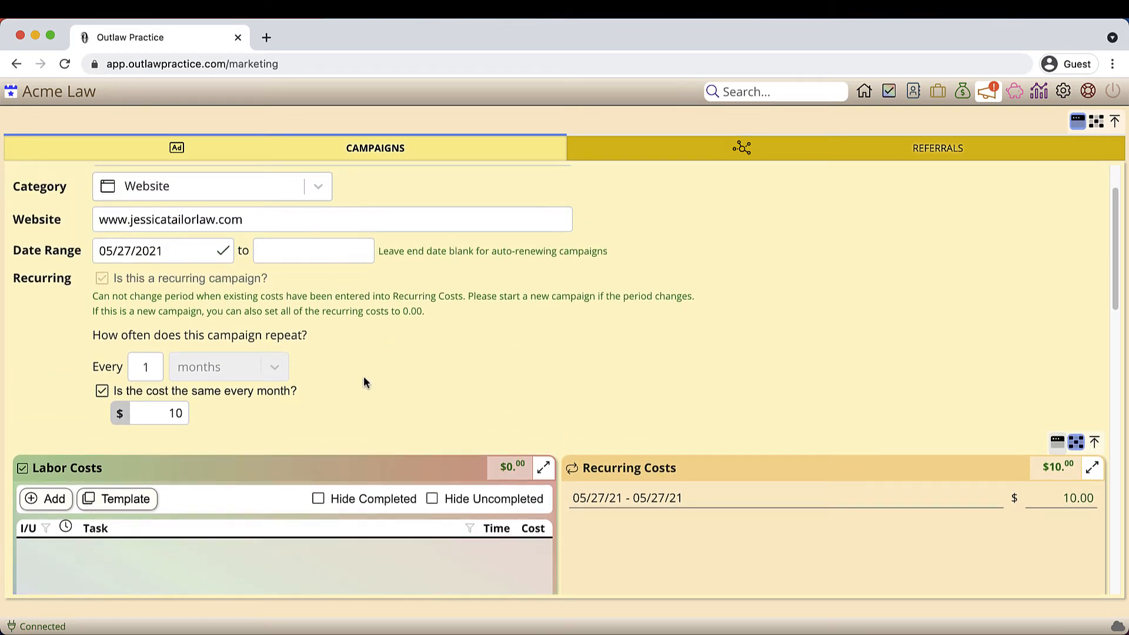
Step: Add a labor cost task titled "Work on content for website" with an estimated time of 4 hours
scroll(363, 382, down, 4)
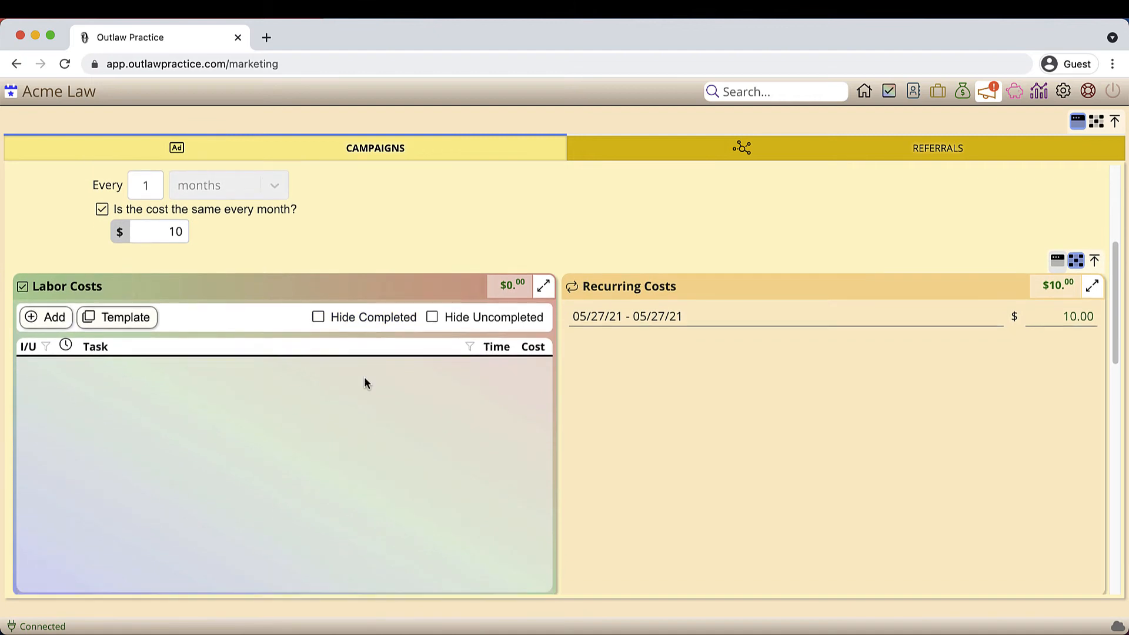
scroll(365, 383, down, 1)
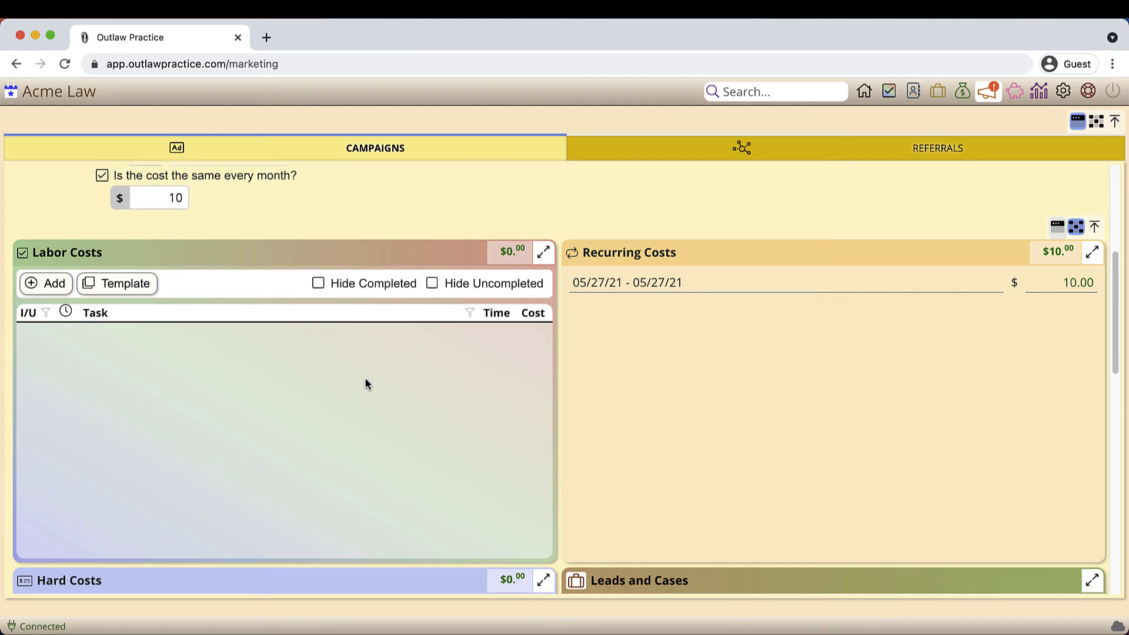
click(52, 284)
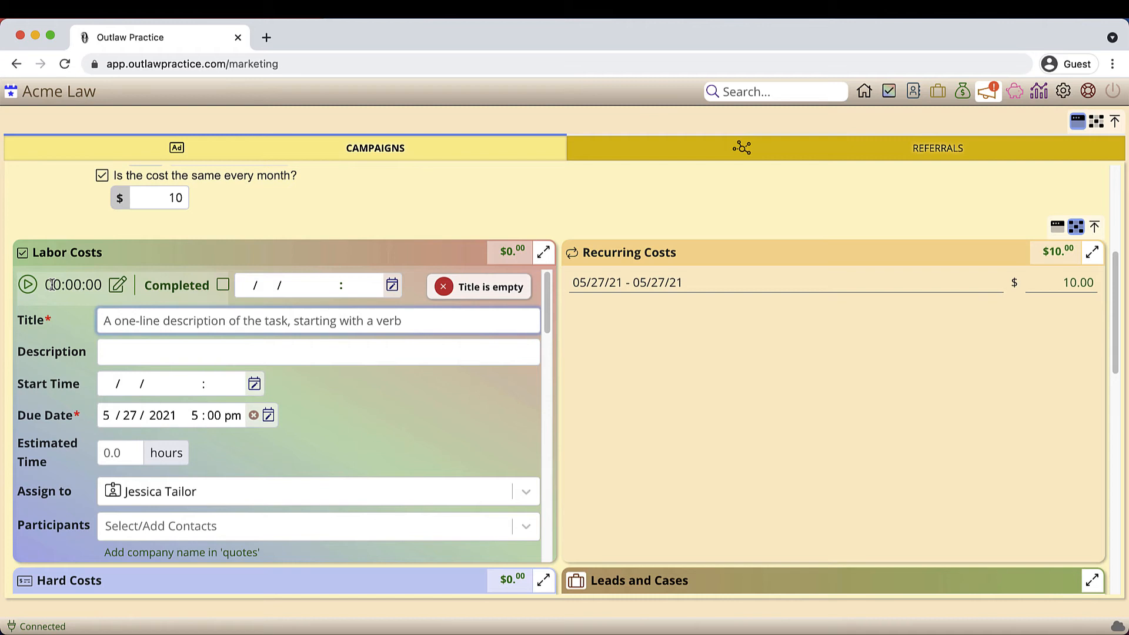
text(Work on content)
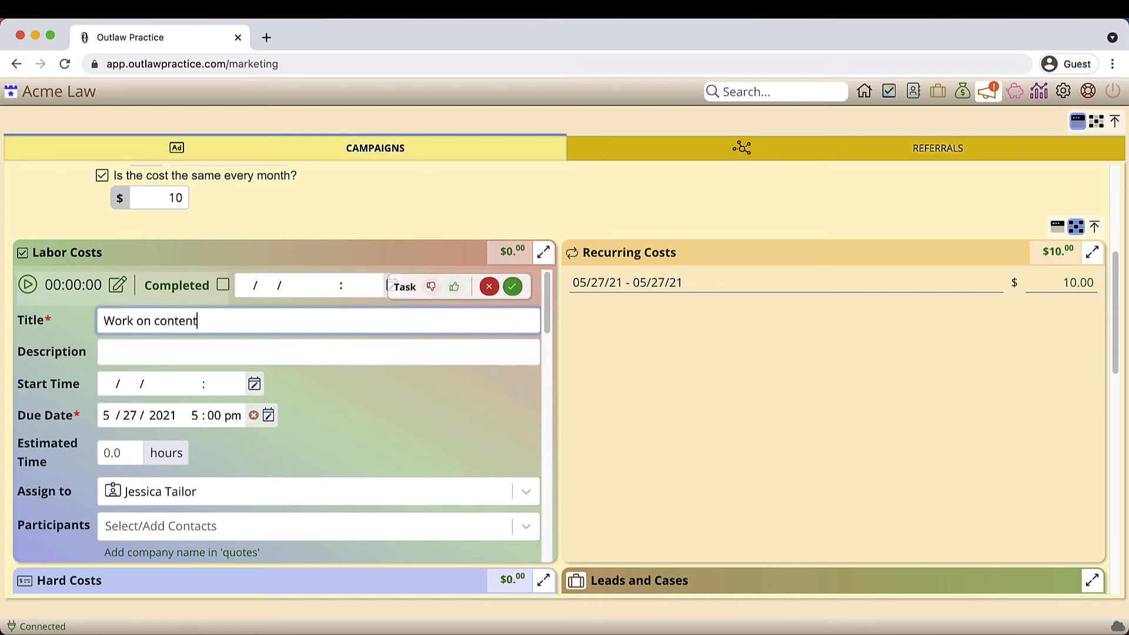
text( for website)
click(134, 453)
text(4)
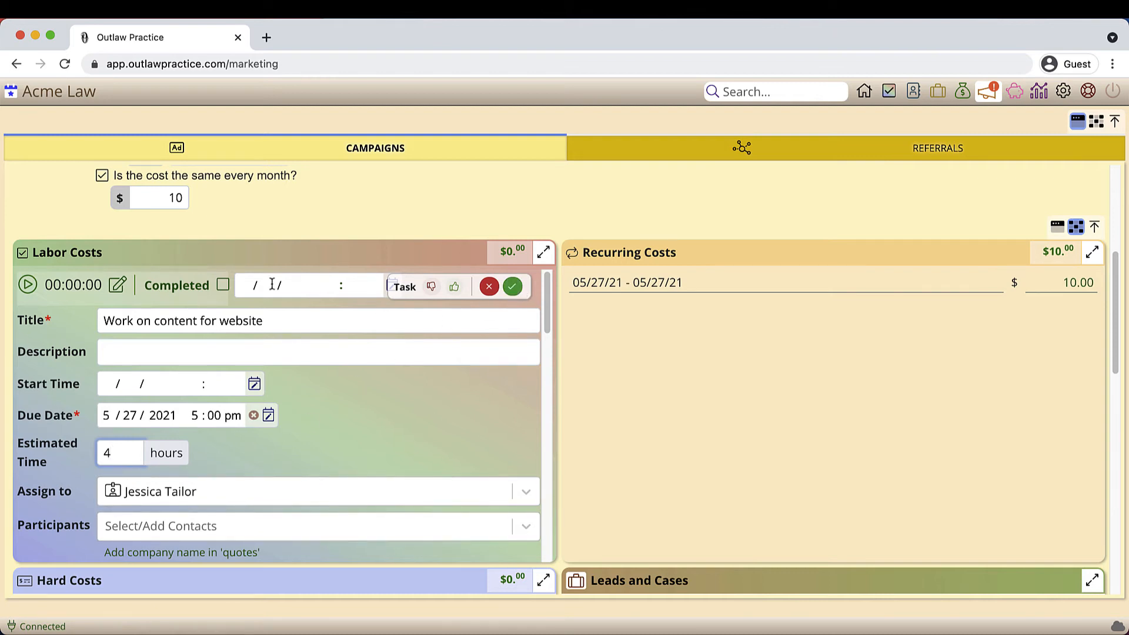
Step: Set the labor task's recorded time to 4:00:00 and save it as completed
click(117, 287)
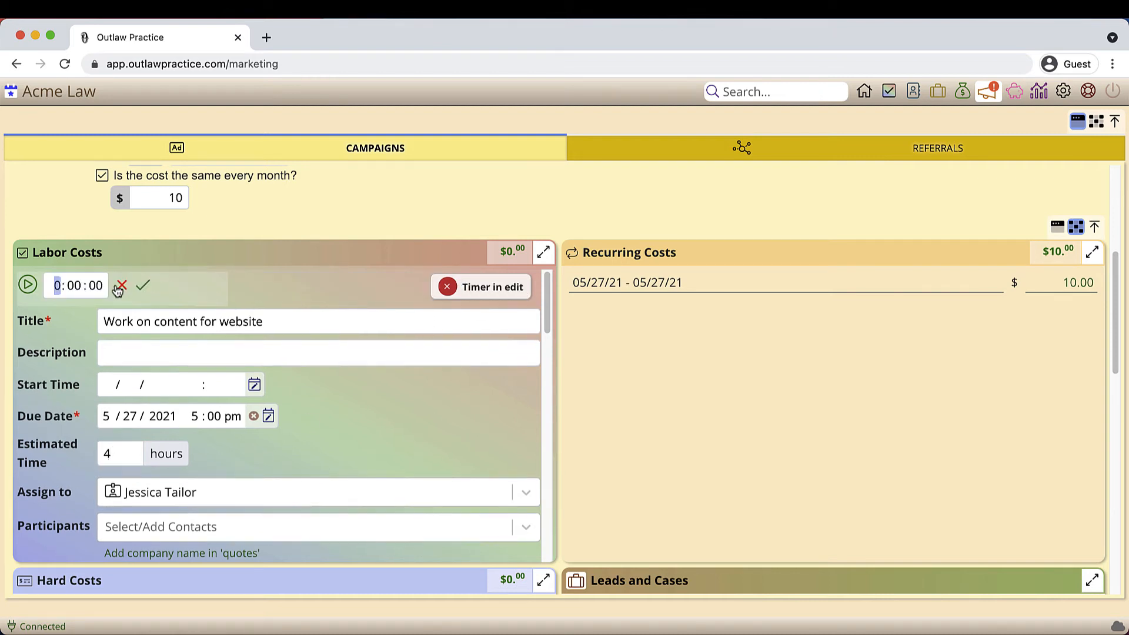
key(Tab)
text(0)
key(shift+Tab)
text(4)
key(Tab)
key(Tab)
key(Tab)
key(Return)
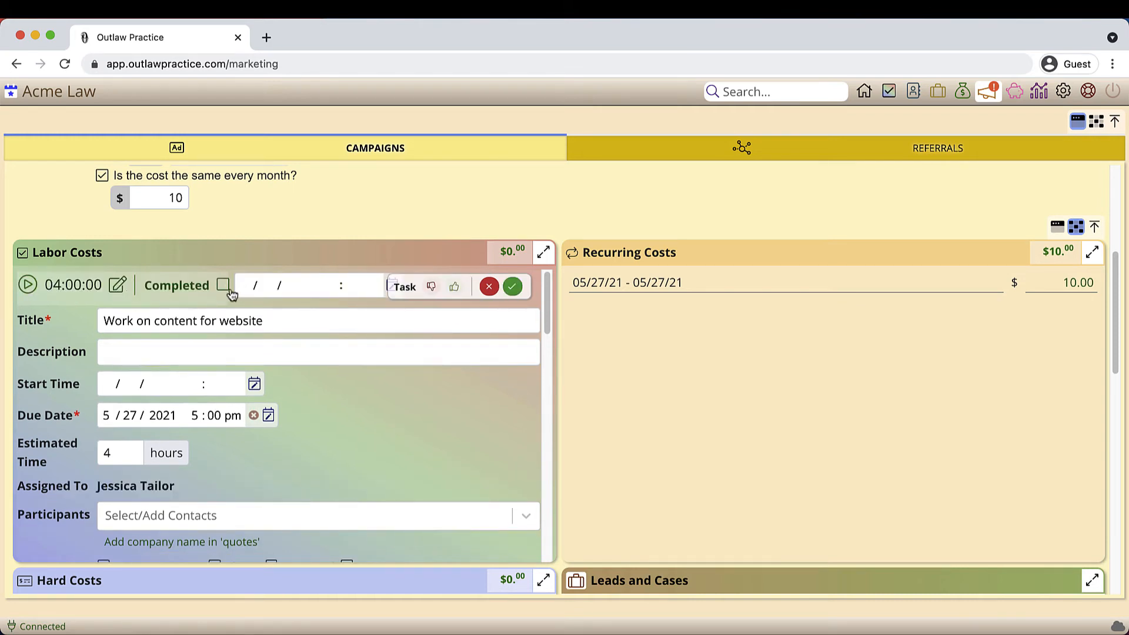
click(224, 286)
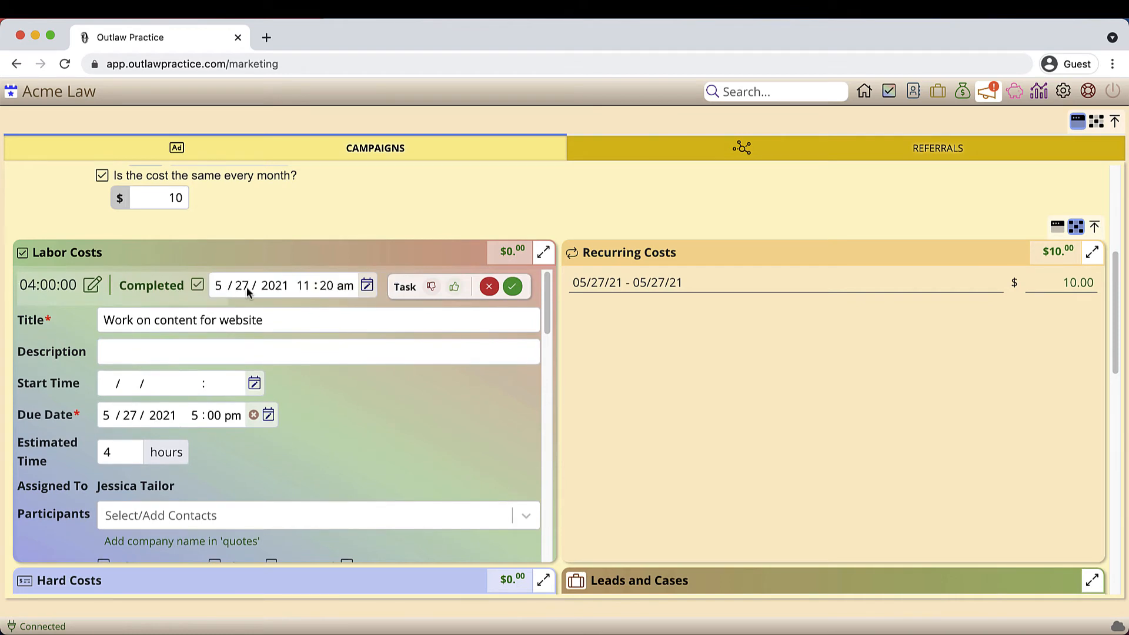
click(513, 287)
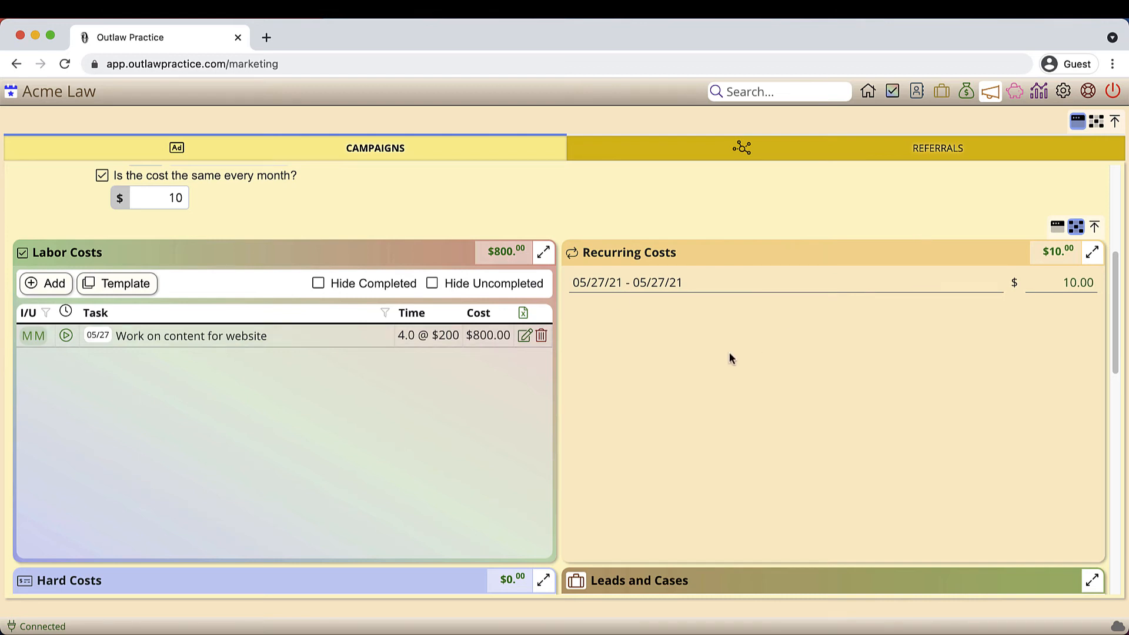
Step: Add a hard cost dated 5/20/2021, described as "Bought a domain name", for $18.00
scroll(729, 358, down, 5)
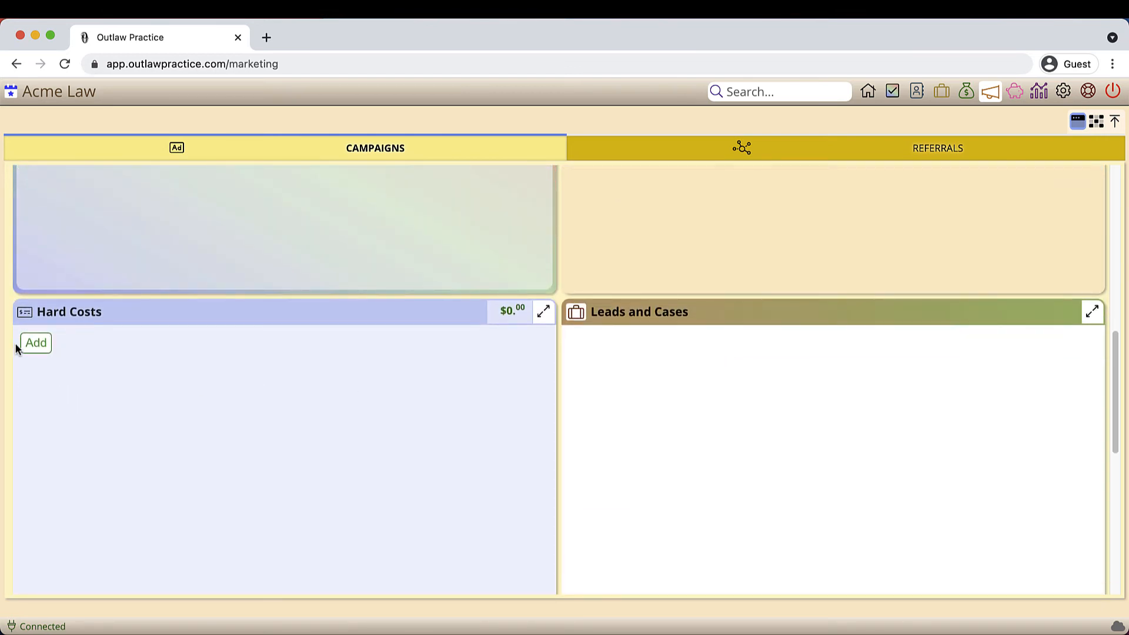
click(33, 344)
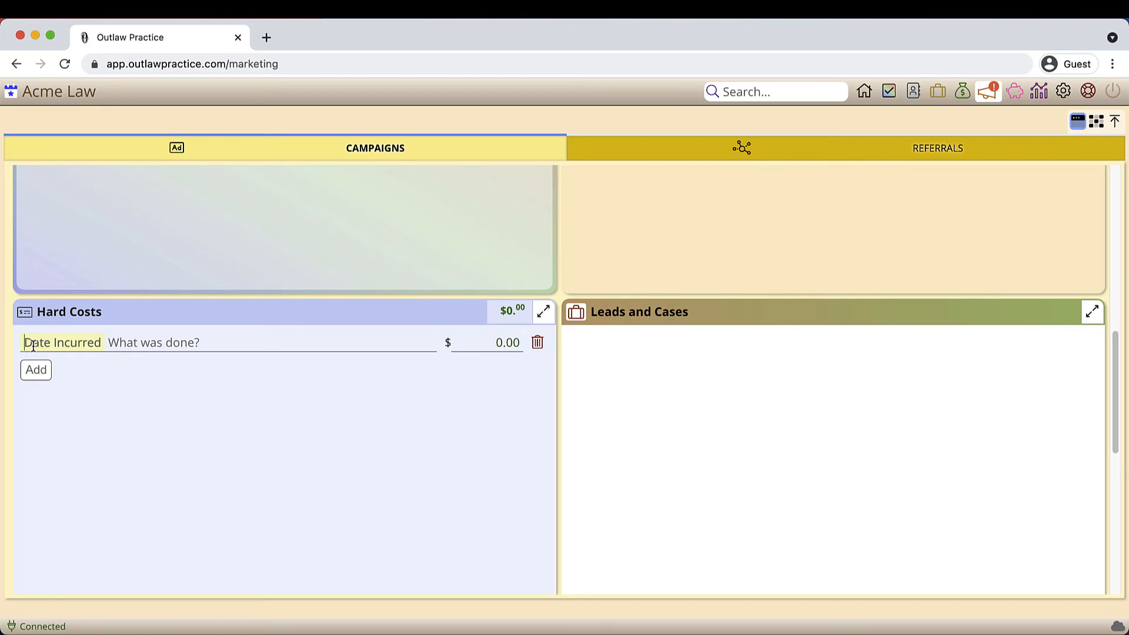
text(5/20/2021B)
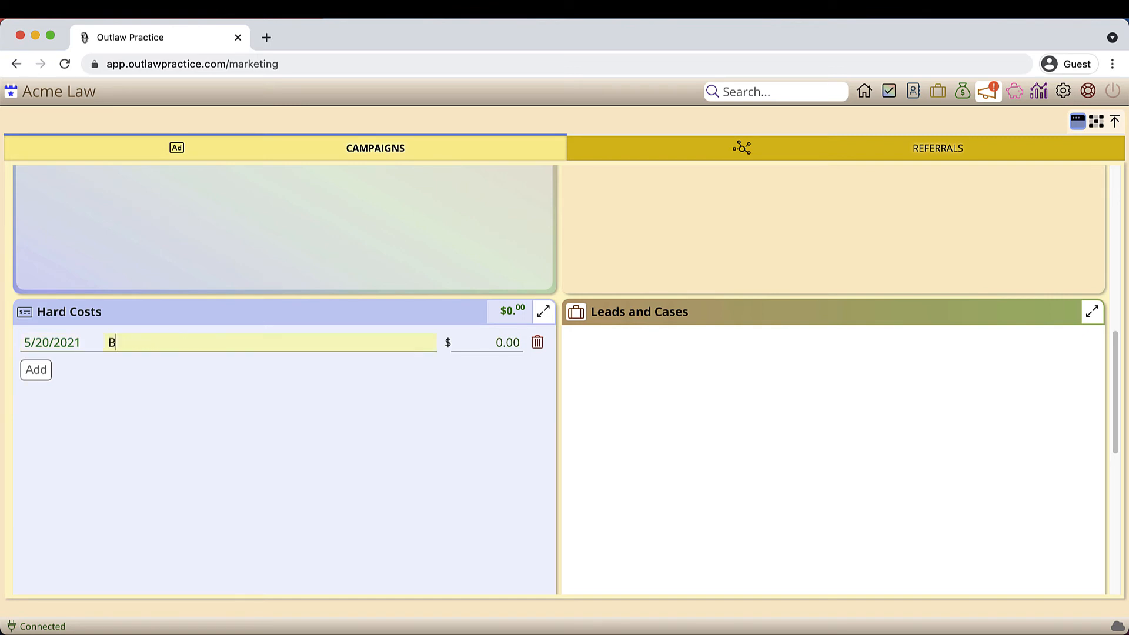
text(ought a domain name)
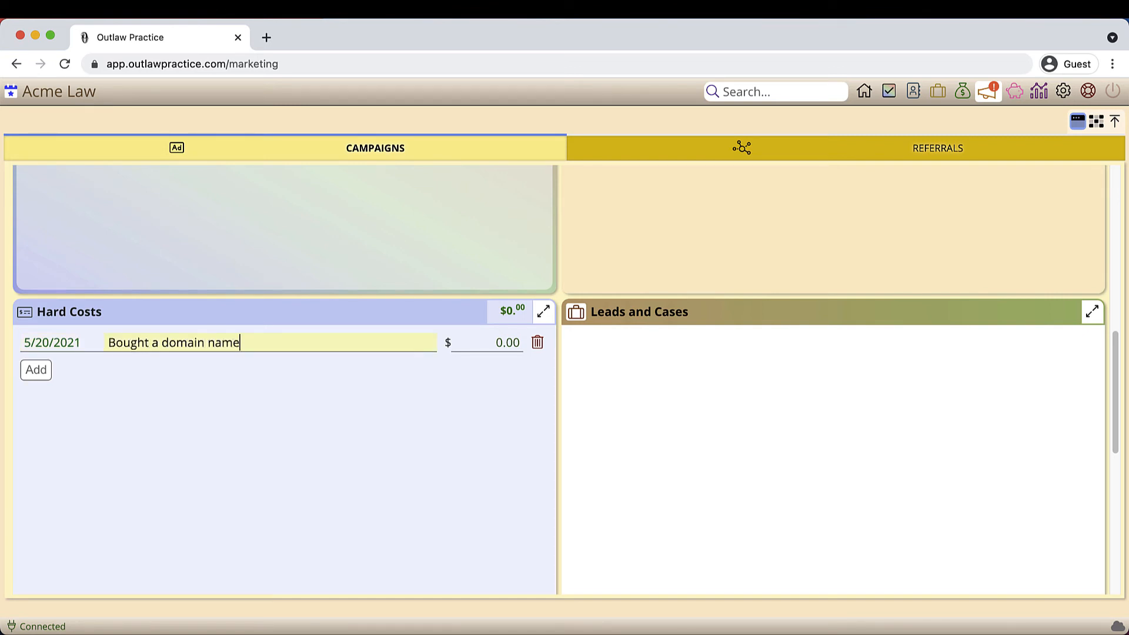
key(Tab)
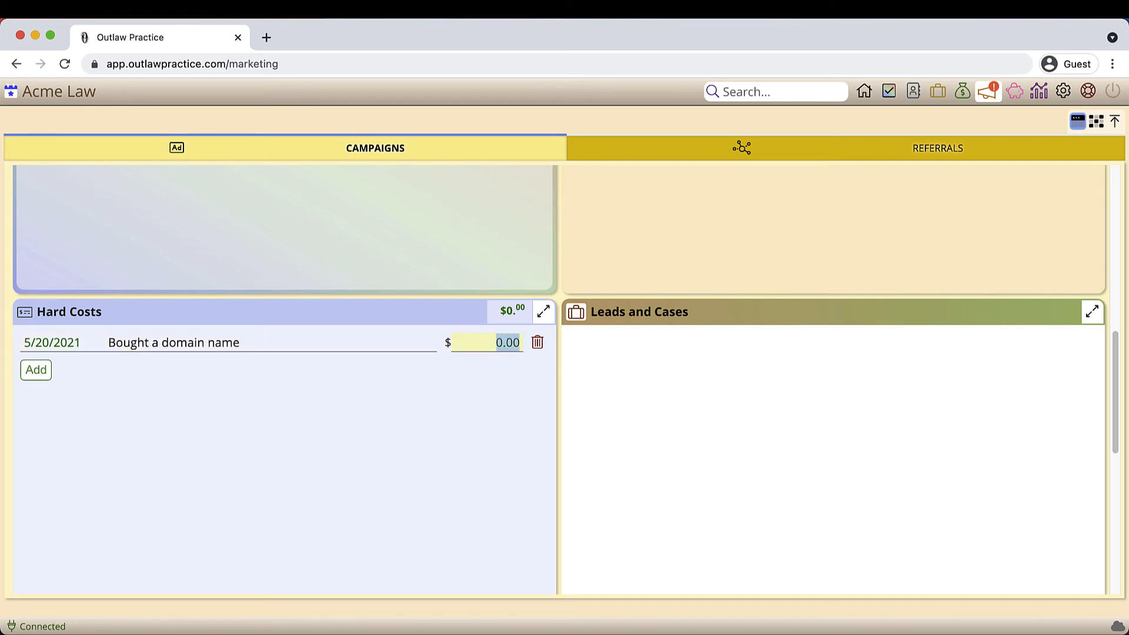
text(18.00)
key(Tab)
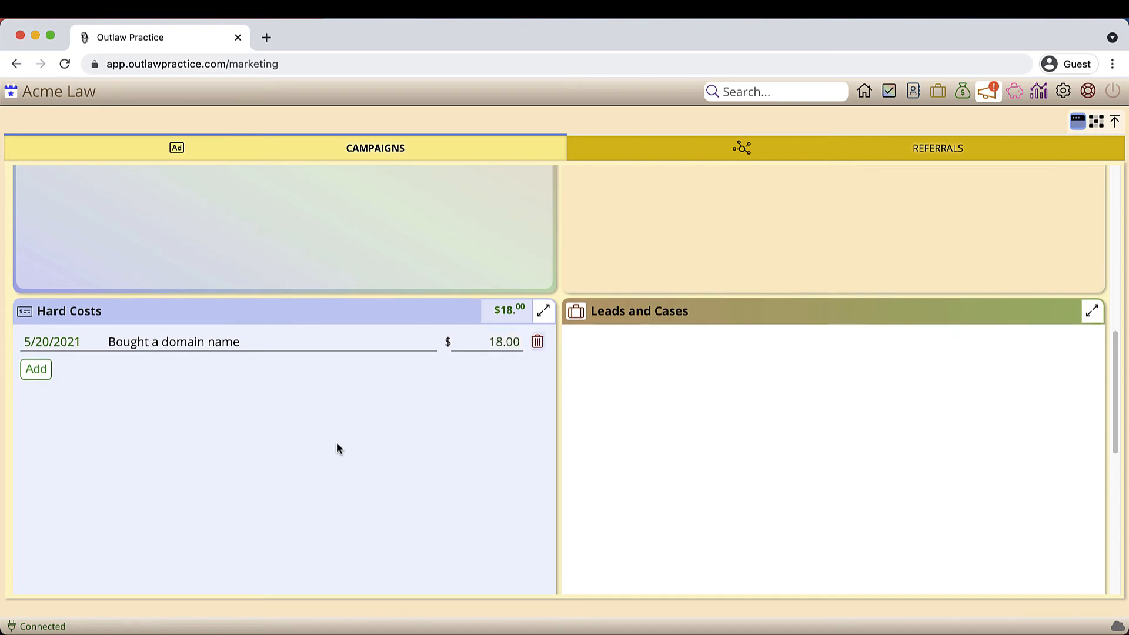
Step: Post the comment "Domain name was bought from GoDaddy." in the campaign's private discussion
scroll(336, 442, down, 5)
scroll(336, 442, down, 3)
click(639, 244)
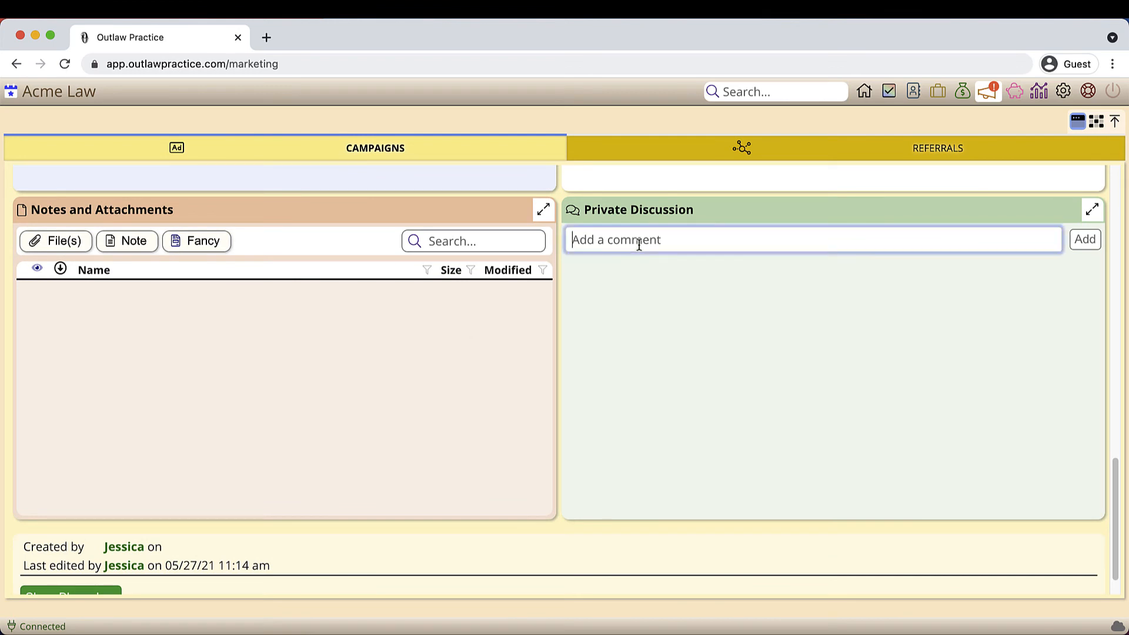
text(Domain name waas bou)
key(BackSpace)
key(BackSpace)
key(BackSpace)
key(BackSpace)
key(BackSpace)
key(BackSpace)
text(s bought)
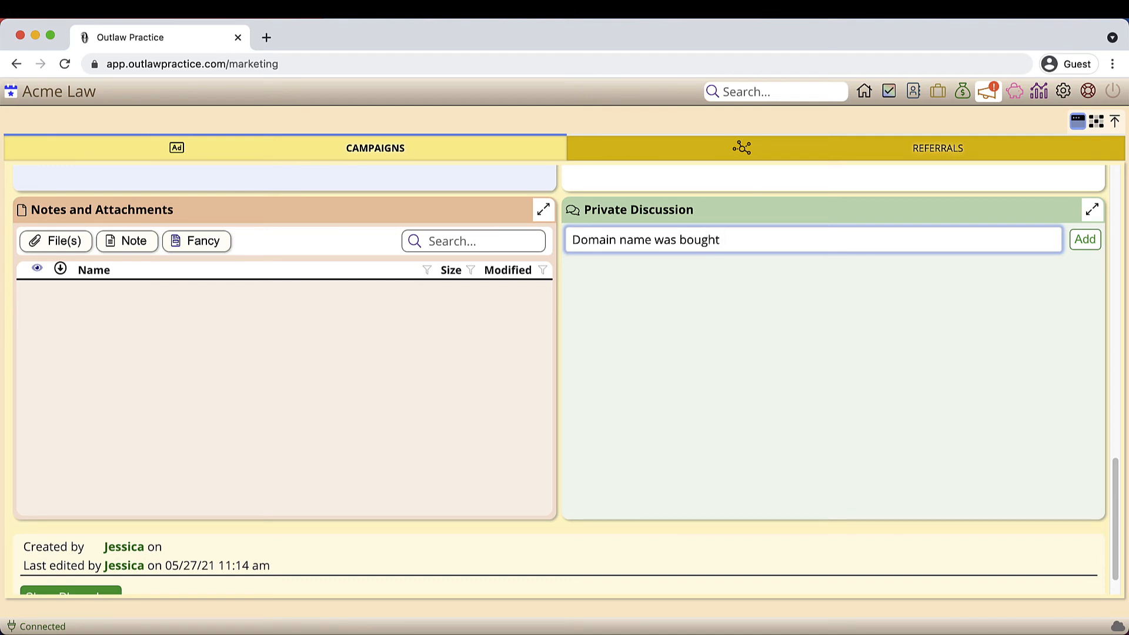
text( from GoDaddy.)
key(Return)
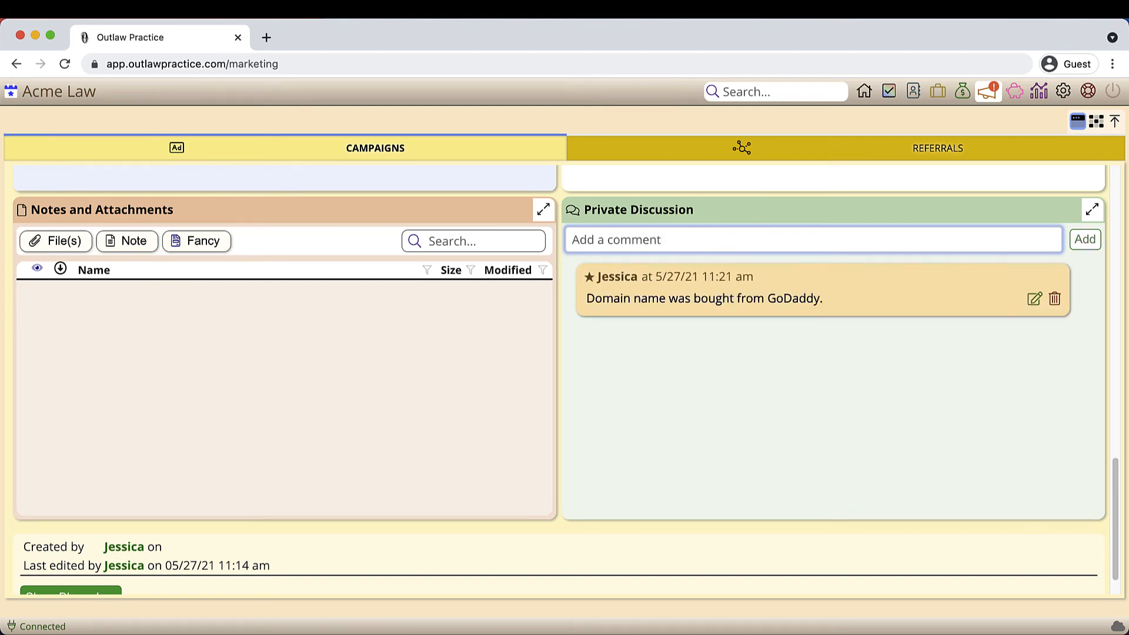
Step: Save the campaign and inspect its spent and collected amounts in the flow chart
scroll(644, 252, up, 15)
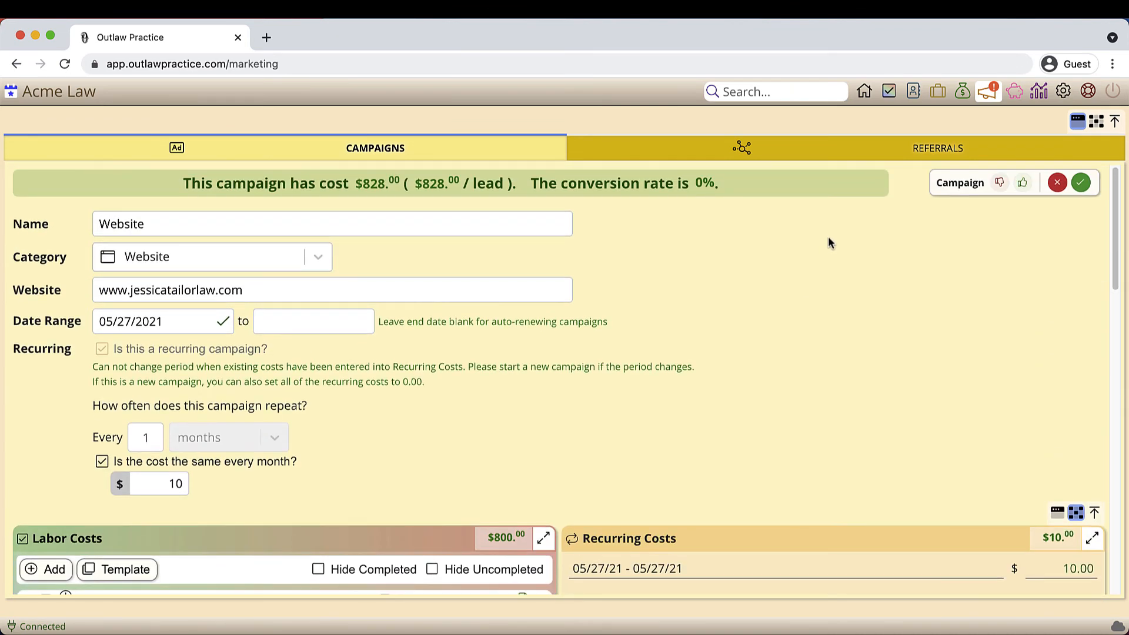
click(1080, 183)
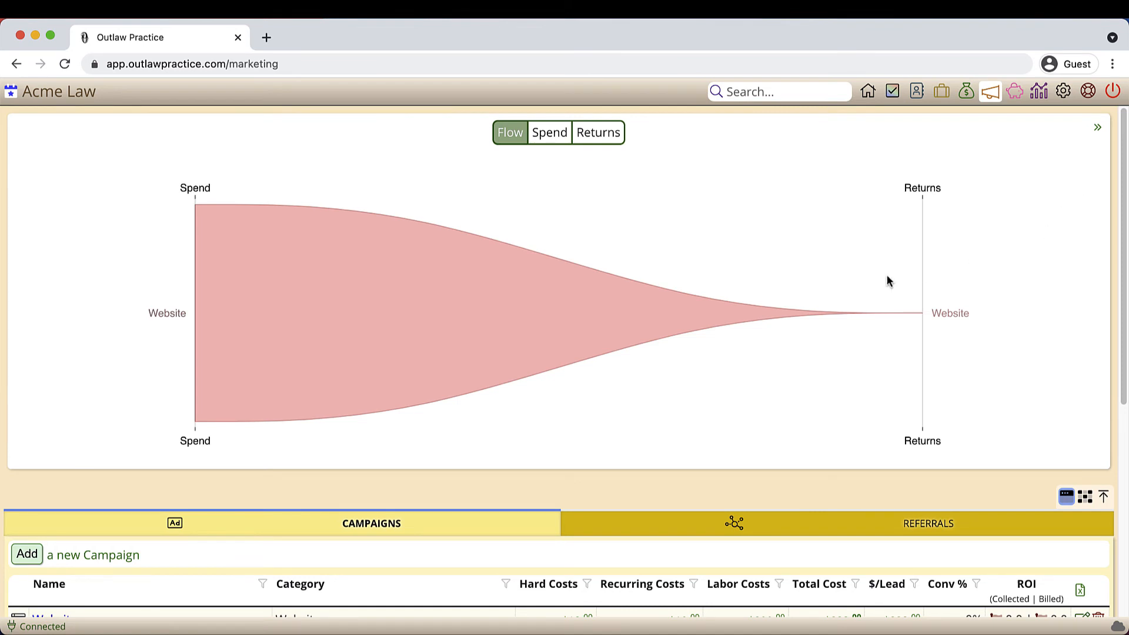
mouse_move(540, 278)
mouse_move(902, 313)
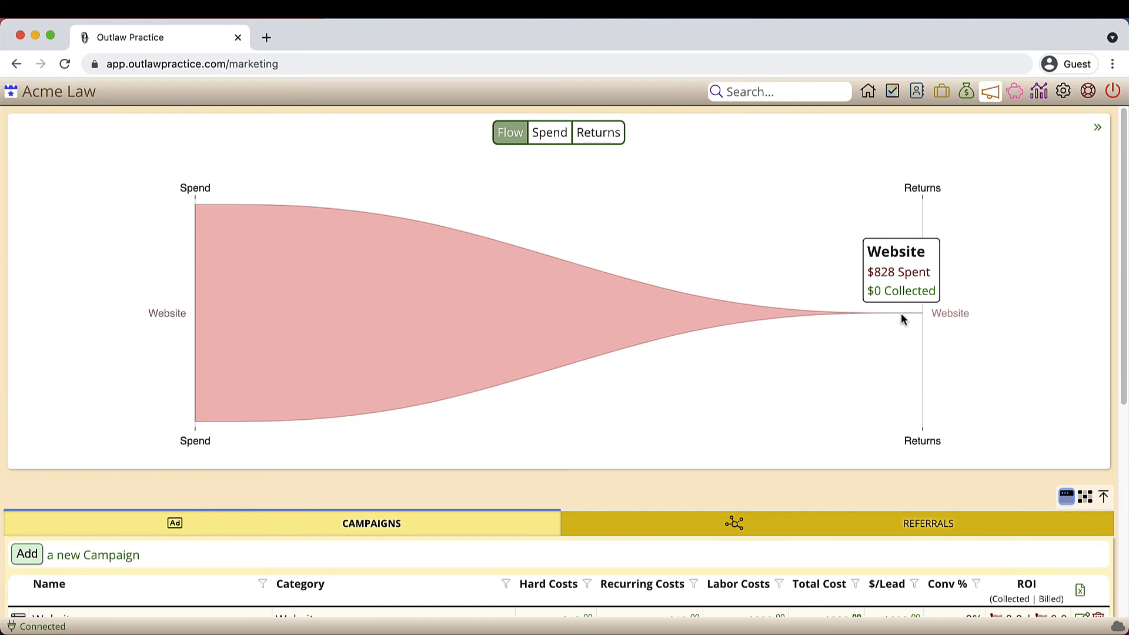
Step: Add and save a new campaign named "Walk-Ins" in the Walk-In category
scroll(487, 327, down, 1)
scroll(487, 327, down, 5)
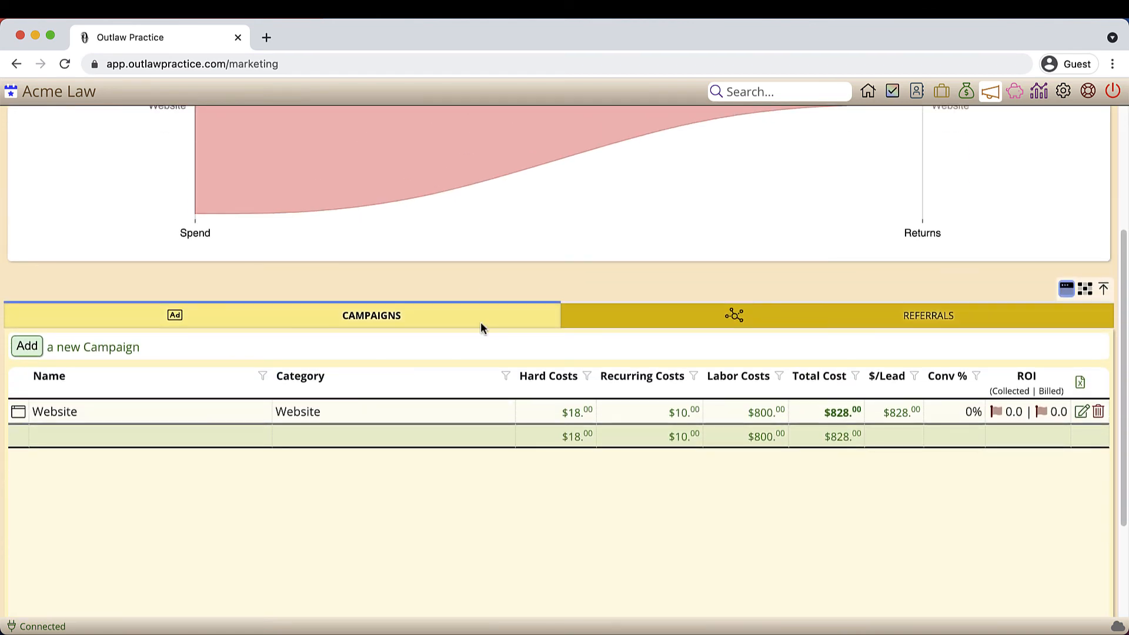
click(21, 348)
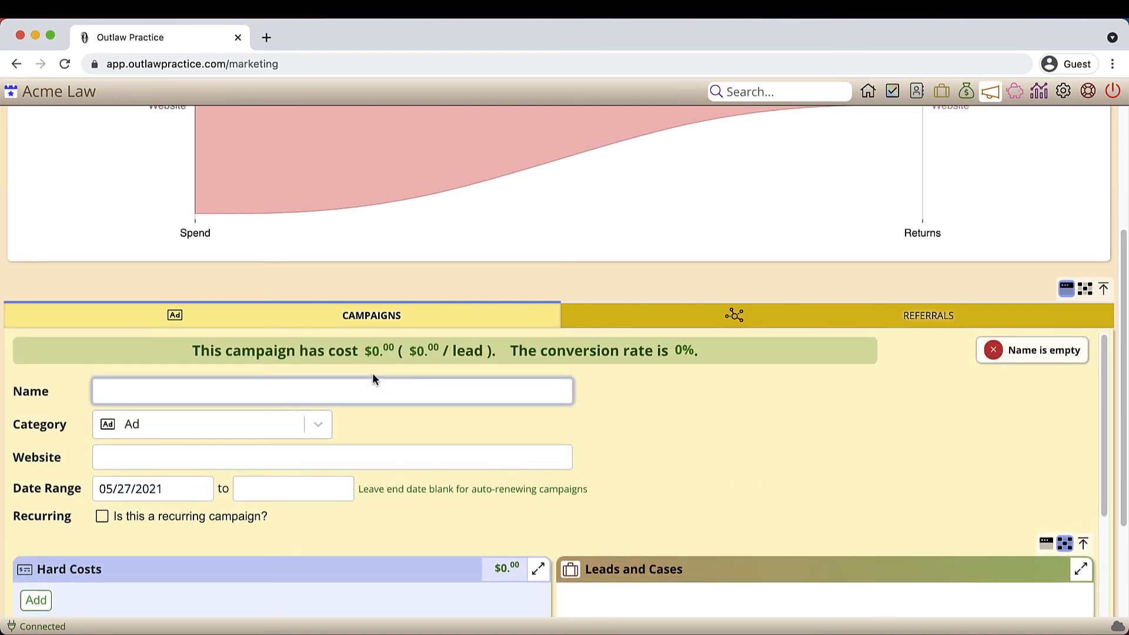
text(Walk-Ins)
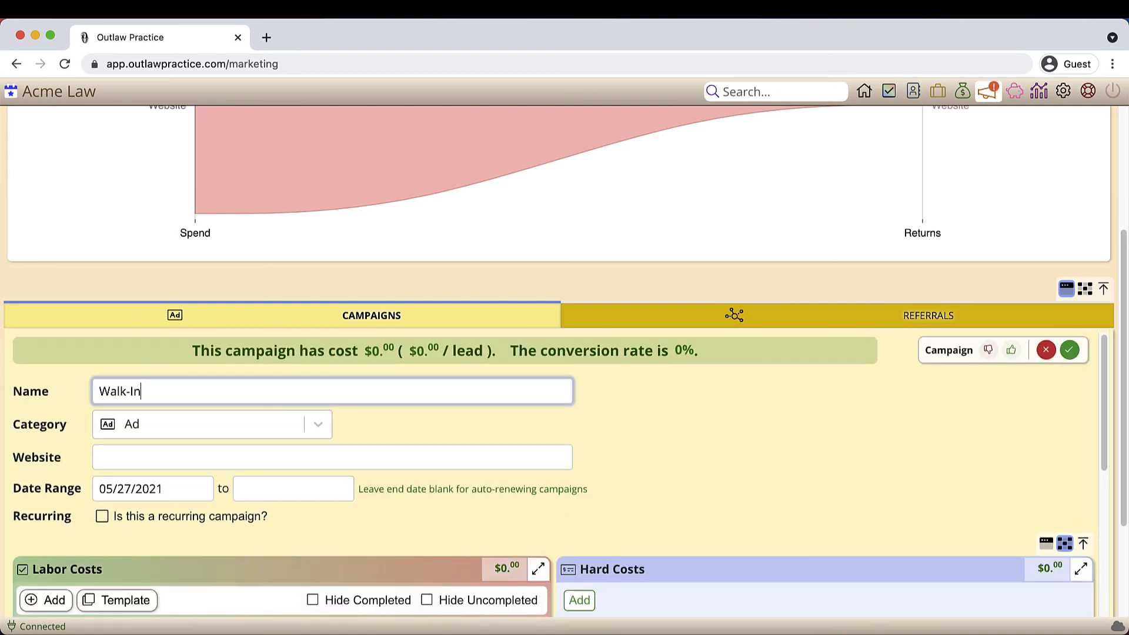
key(Tab)
text(Walk)
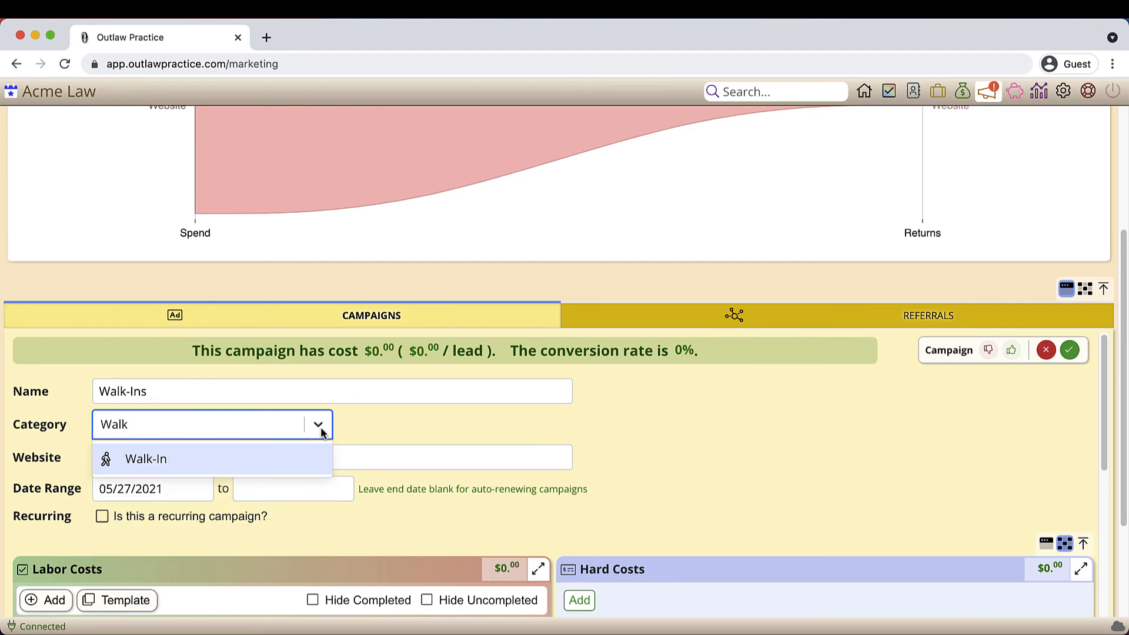
click(295, 457)
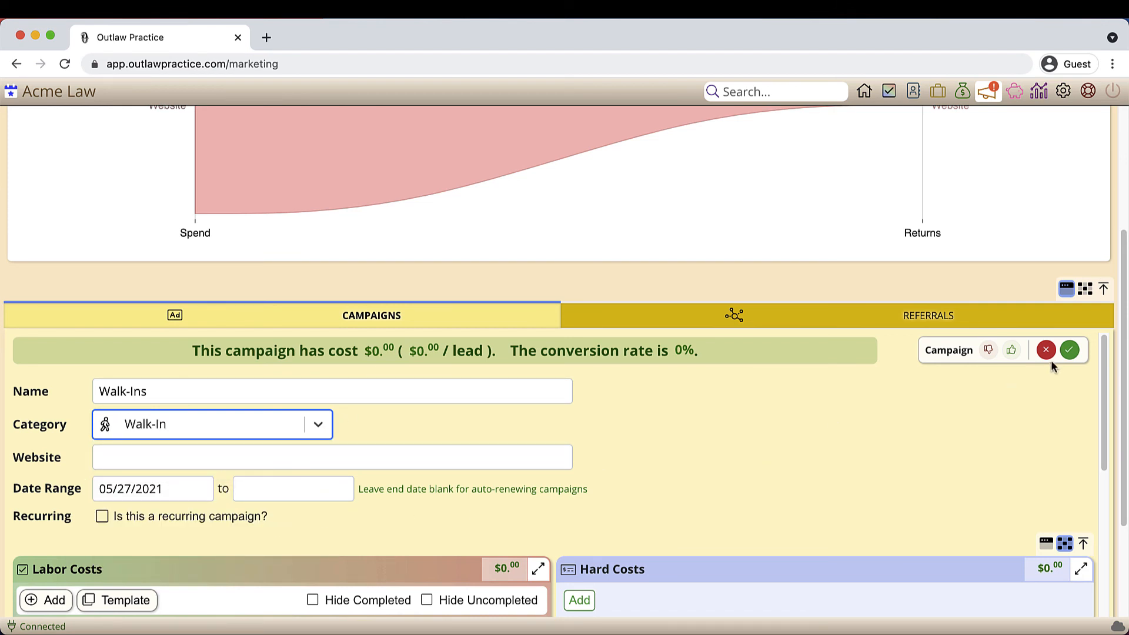
click(1069, 350)
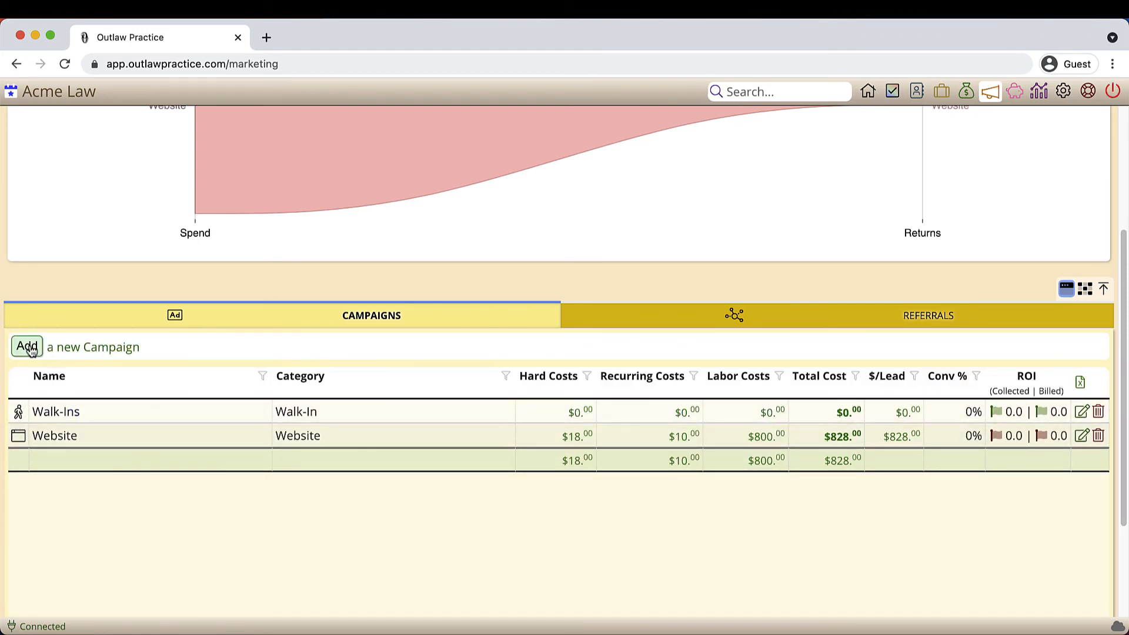
Step: Assign the Website and Walk-Ins campaigns to the DWI lead on the sales page and save the lead
scroll(799, 338, up, 4)
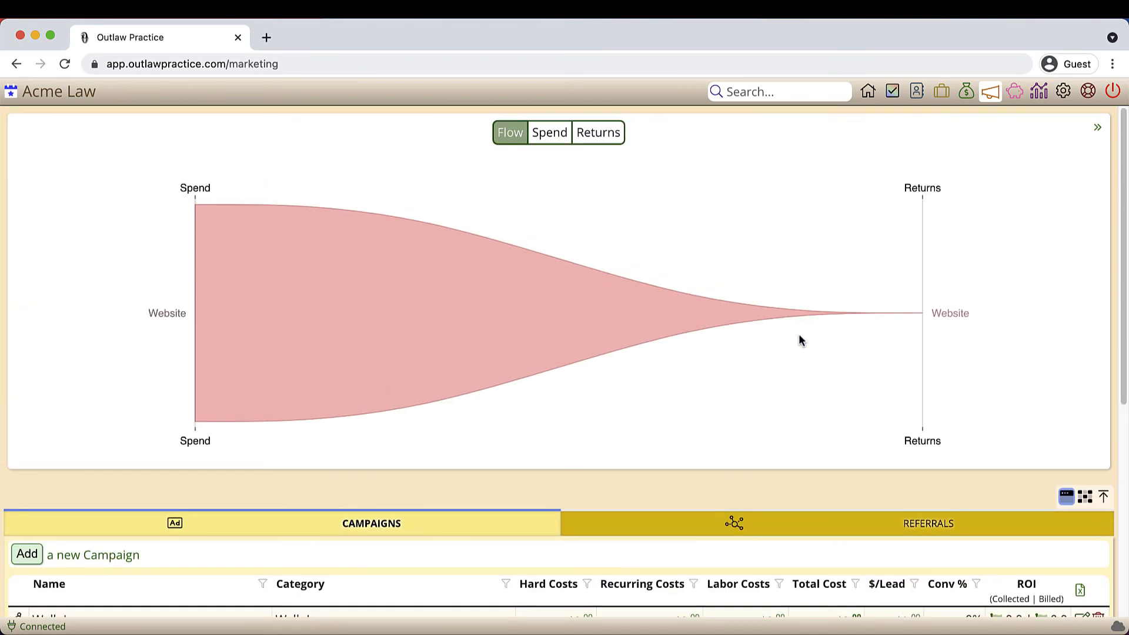
click(966, 92)
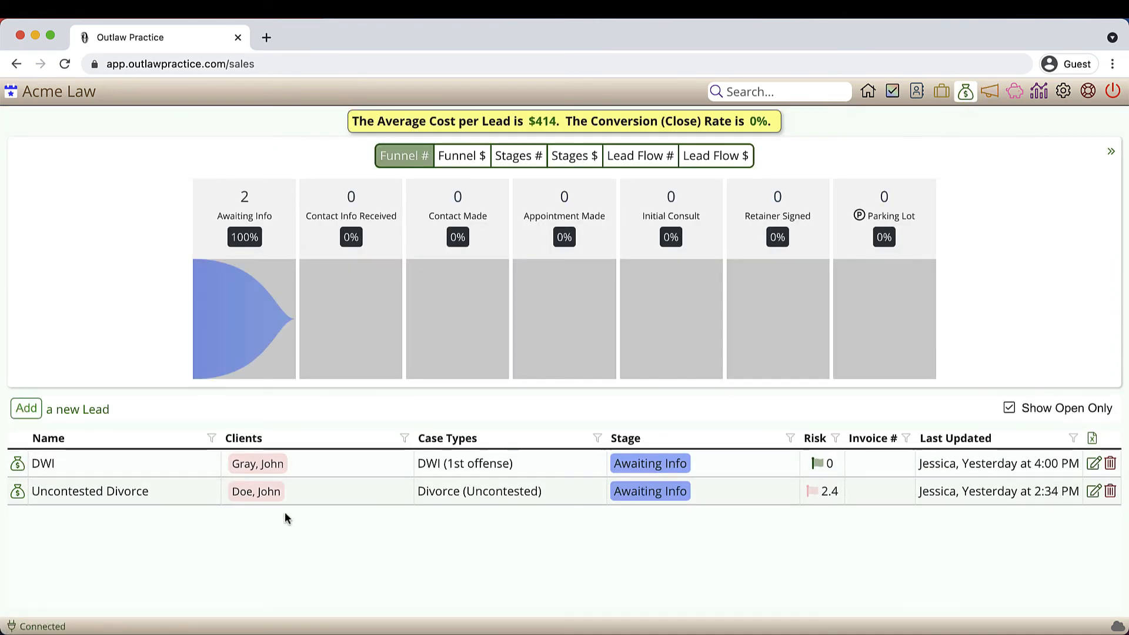
click(316, 466)
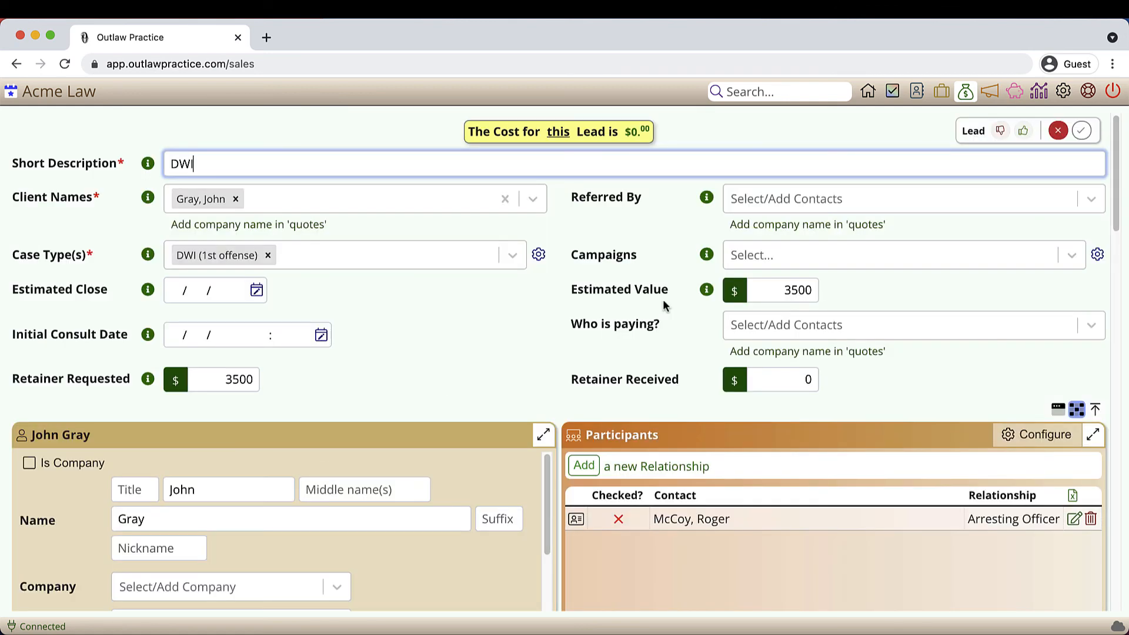
click(803, 257)
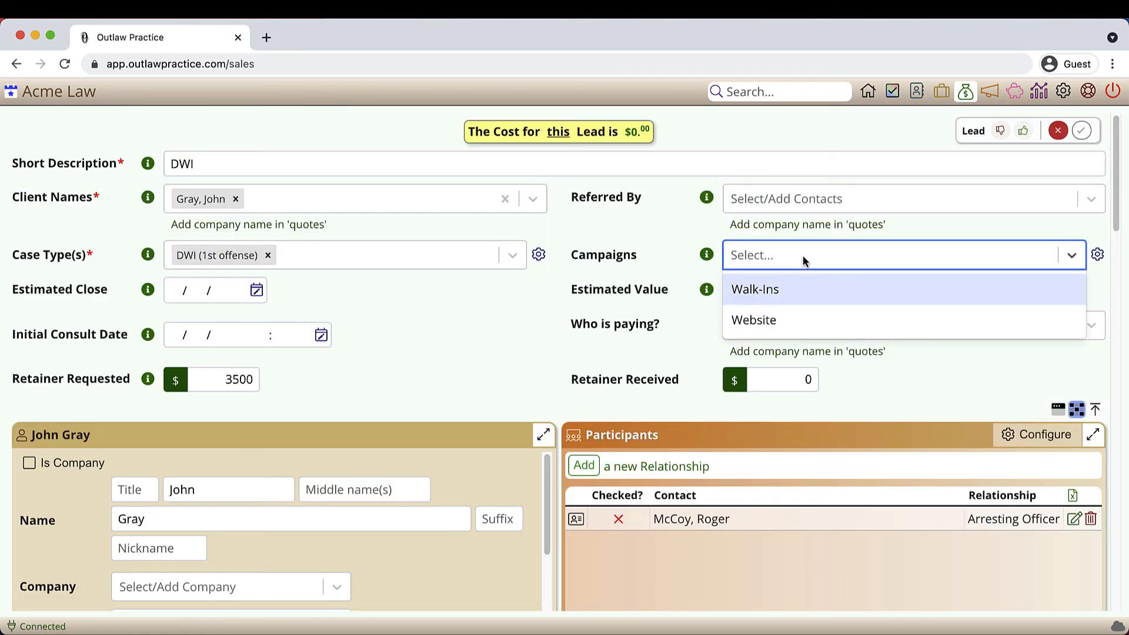
click(773, 320)
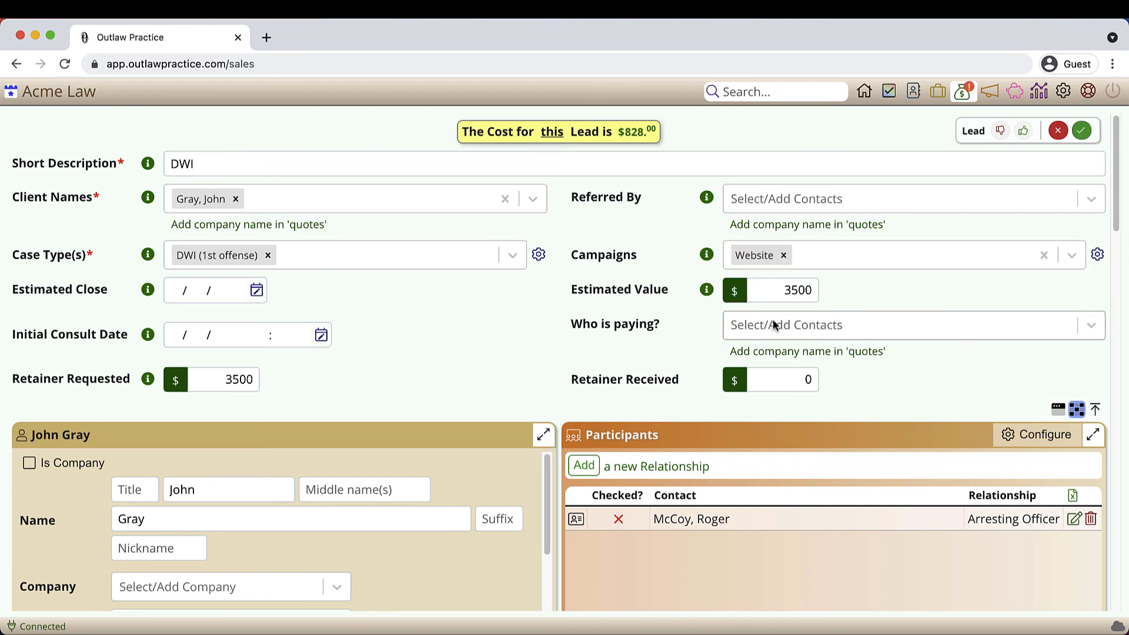
click(939, 257)
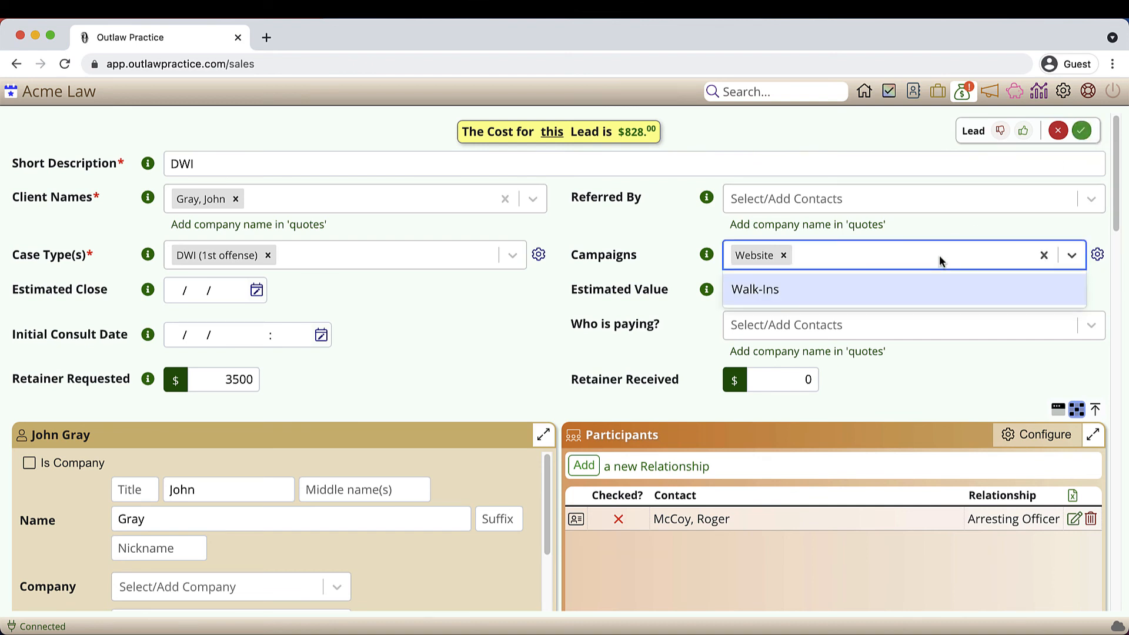
click(857, 282)
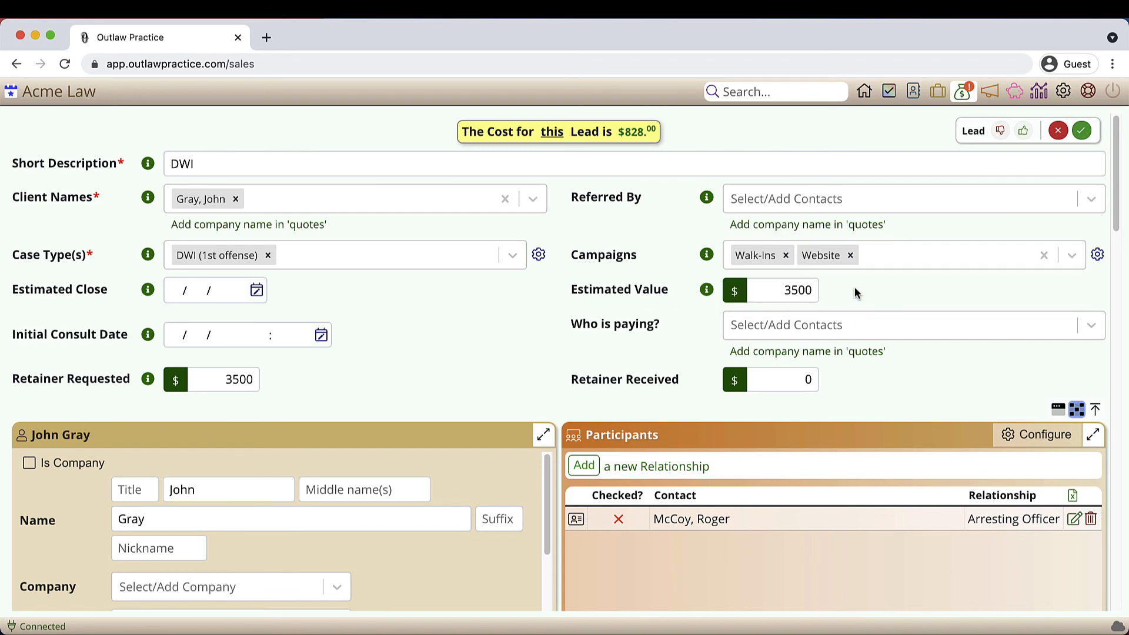
click(1081, 130)
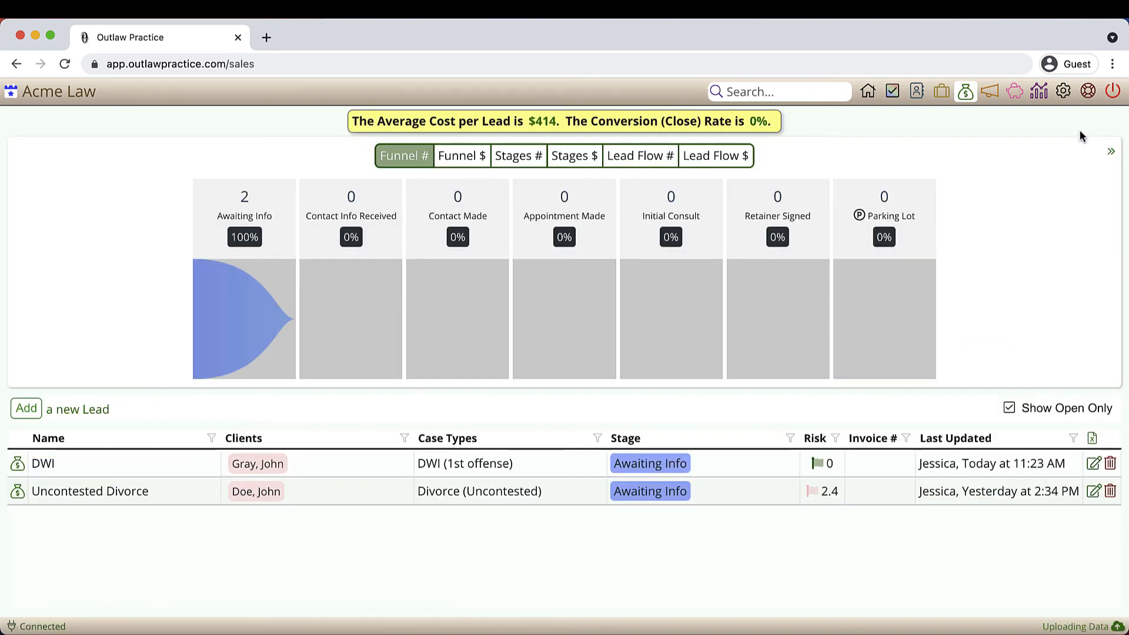
Step: Review the leads and cases linked to the Walk-Ins marketing campaign, leaving the campaign without changes
click(989, 96)
scroll(670, 388, down, 6)
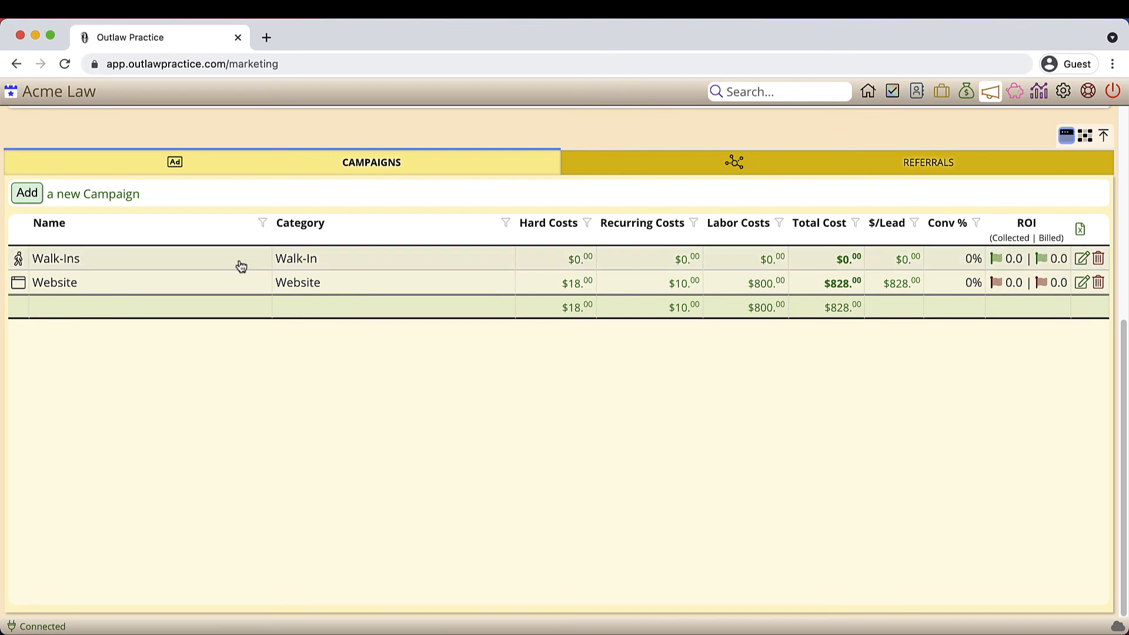
click(239, 262)
scroll(485, 322, down, 7)
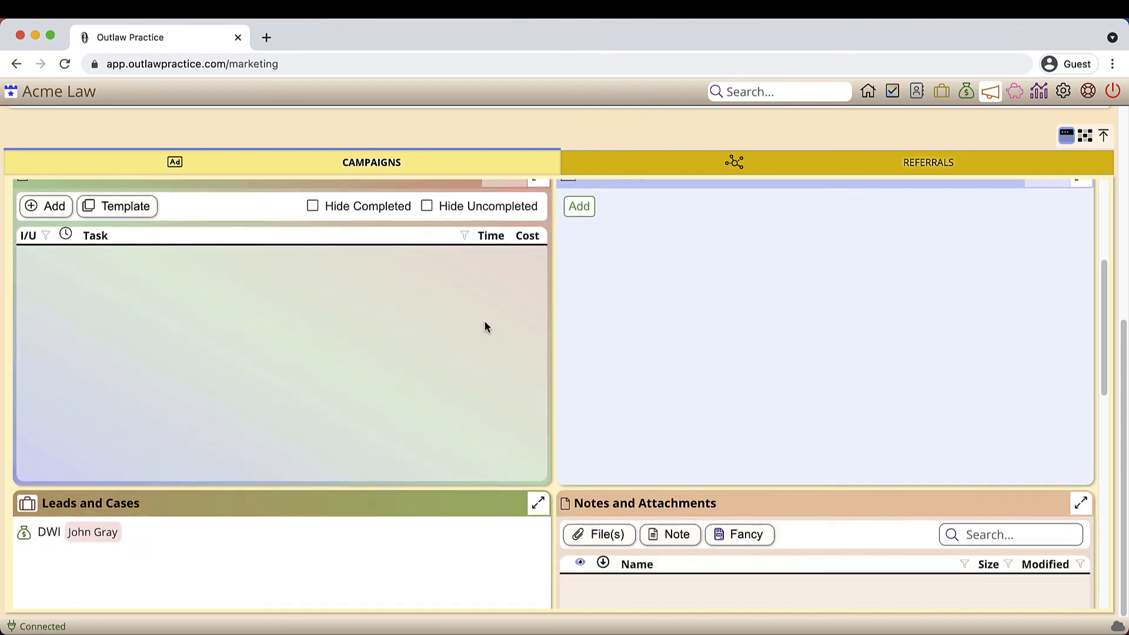
scroll(484, 324, down, 2)
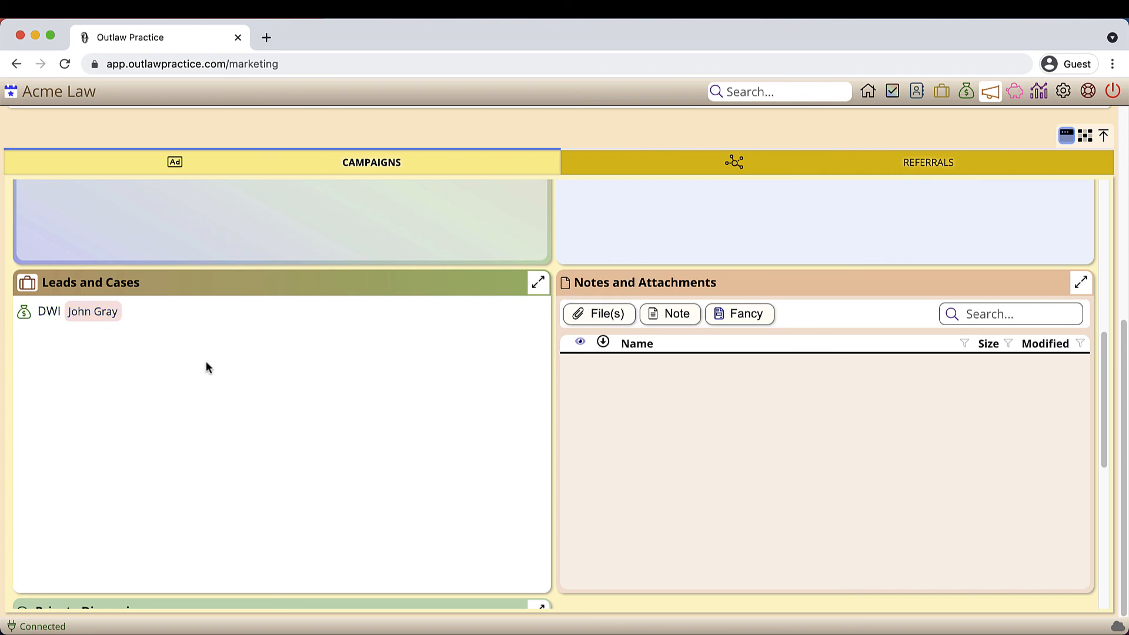
scroll(206, 365, up, 8)
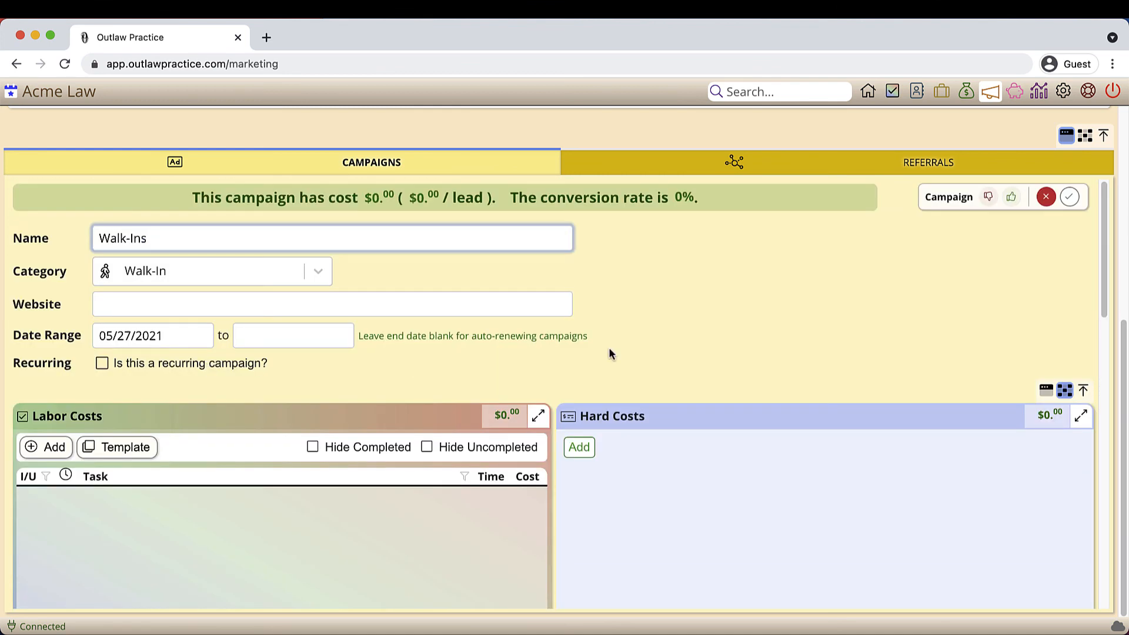
click(1046, 197)
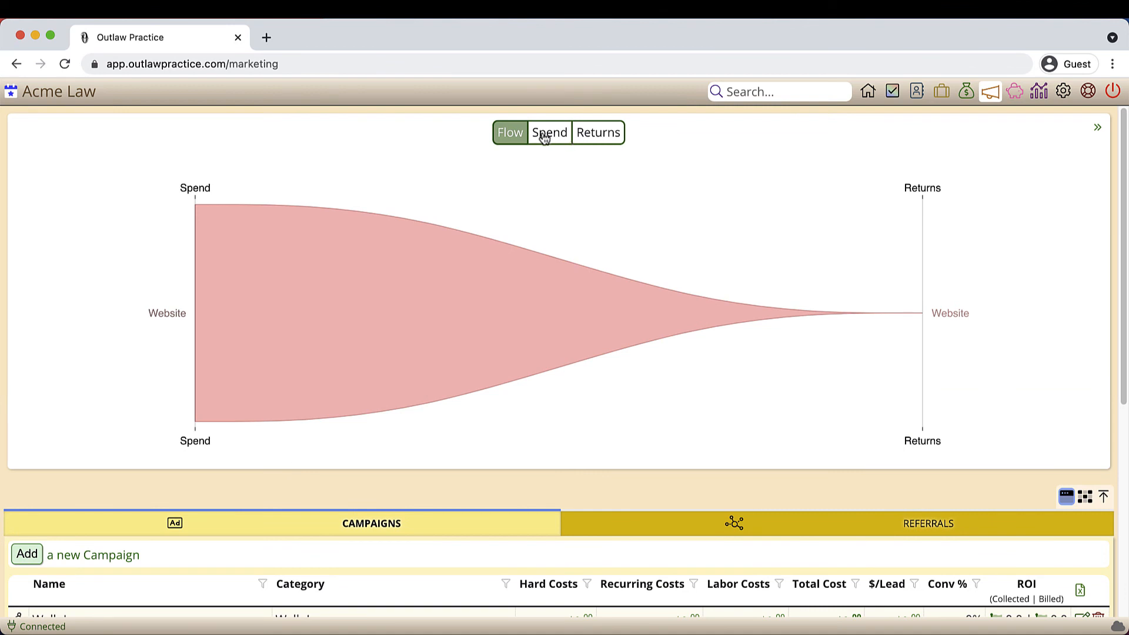
Step: Compare the marketing Spend and Returns charts, ending on the Flow chart
click(545, 134)
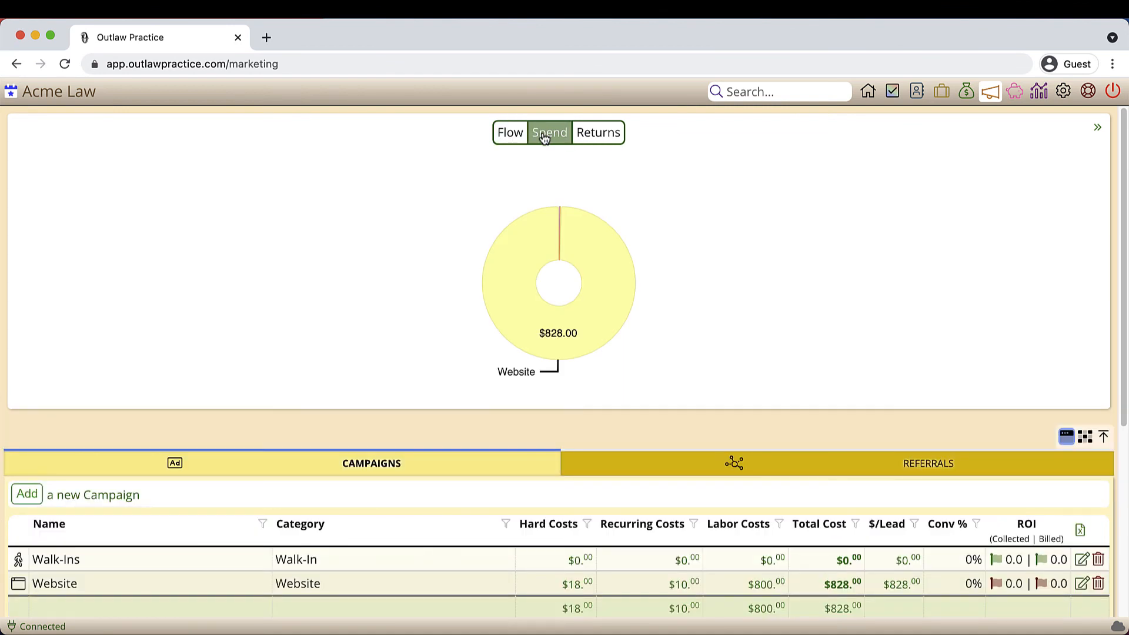
click(600, 134)
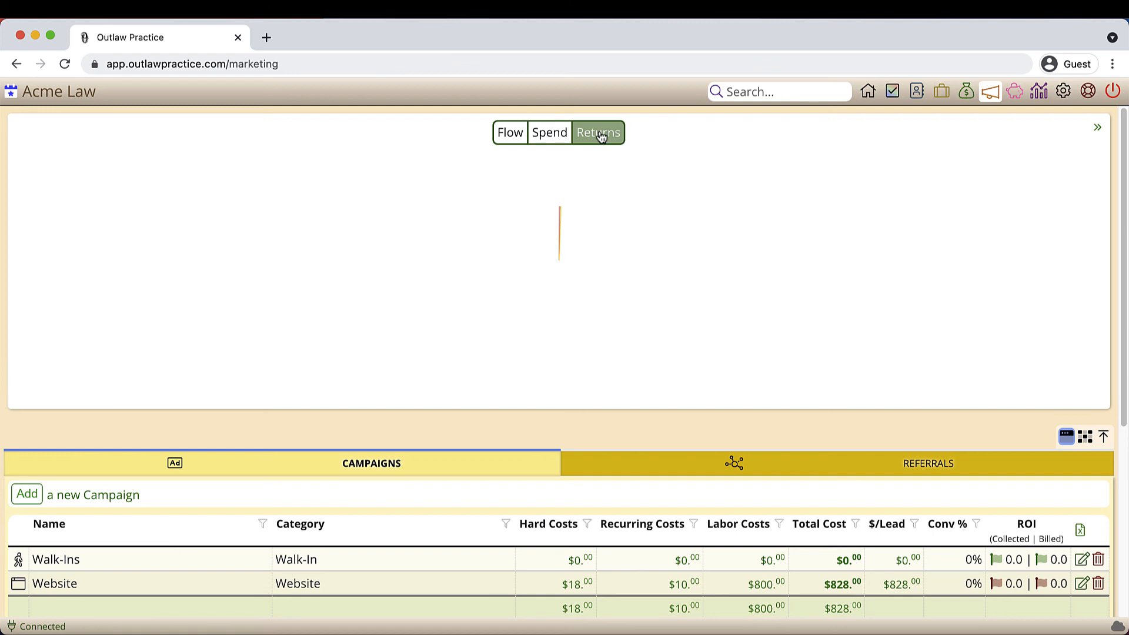
click(540, 140)
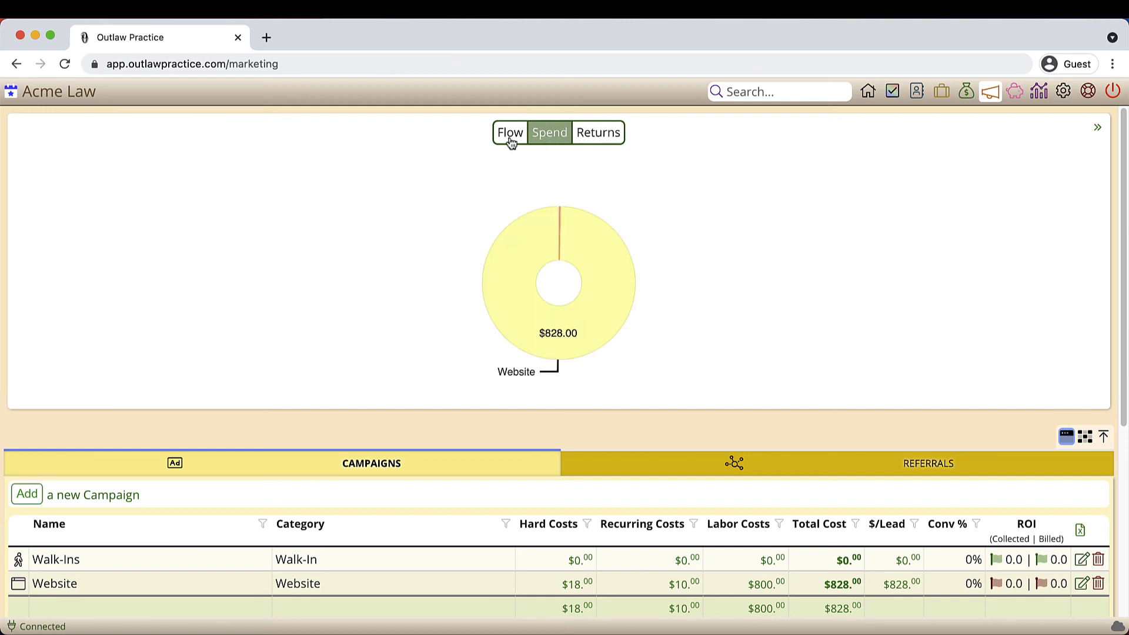
click(510, 141)
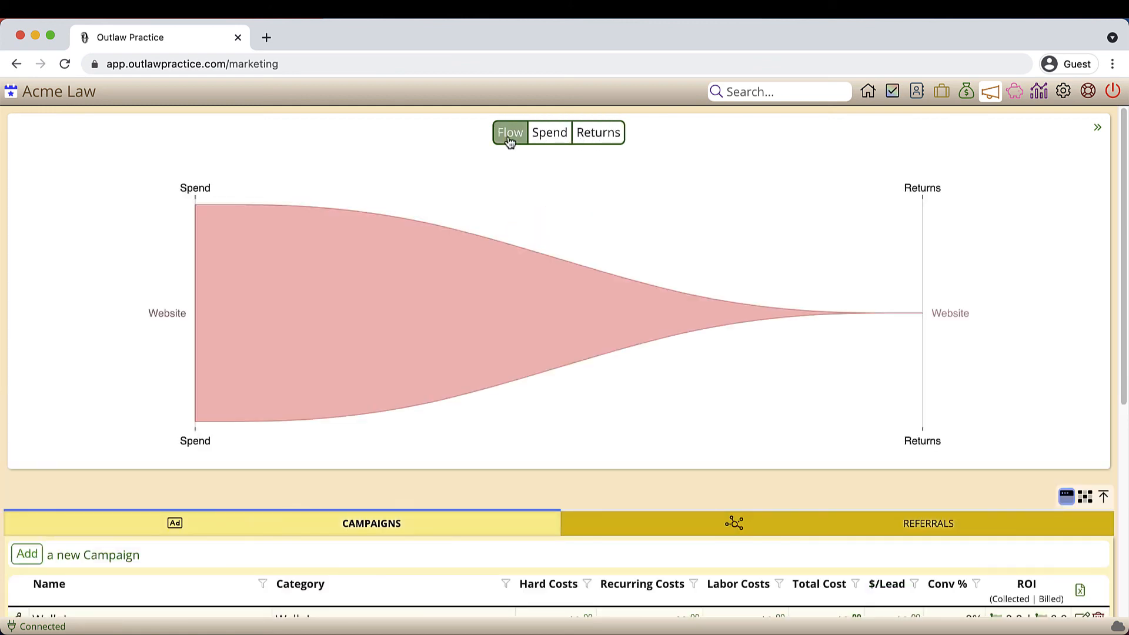